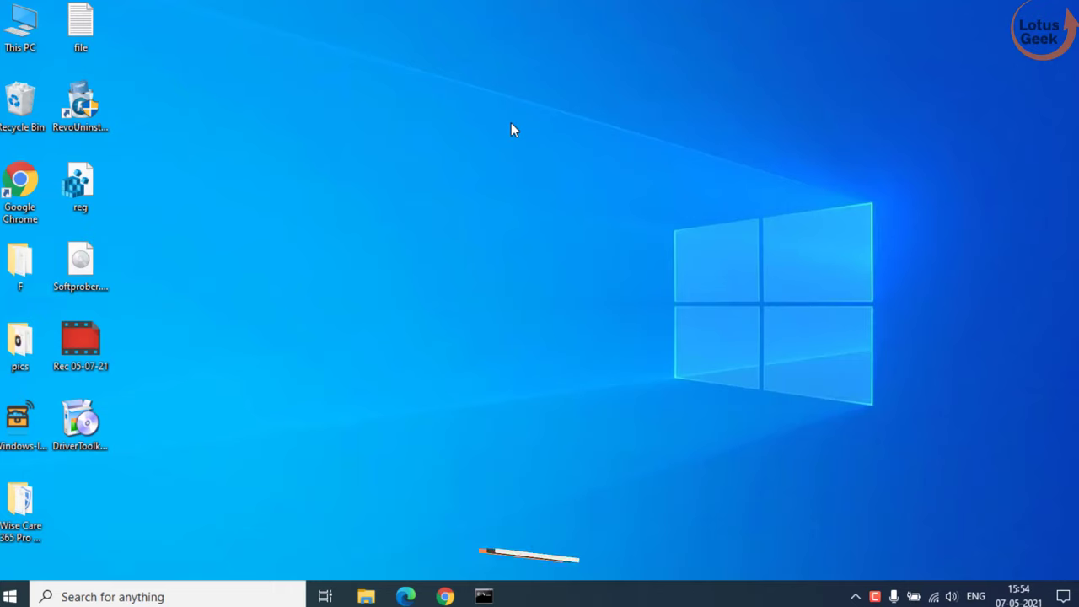
# Launch services.msc from the Run dialog and select Bluetooth Support Service in the list.
pyautogui.click(9, 596)
pyautogui.write('run')
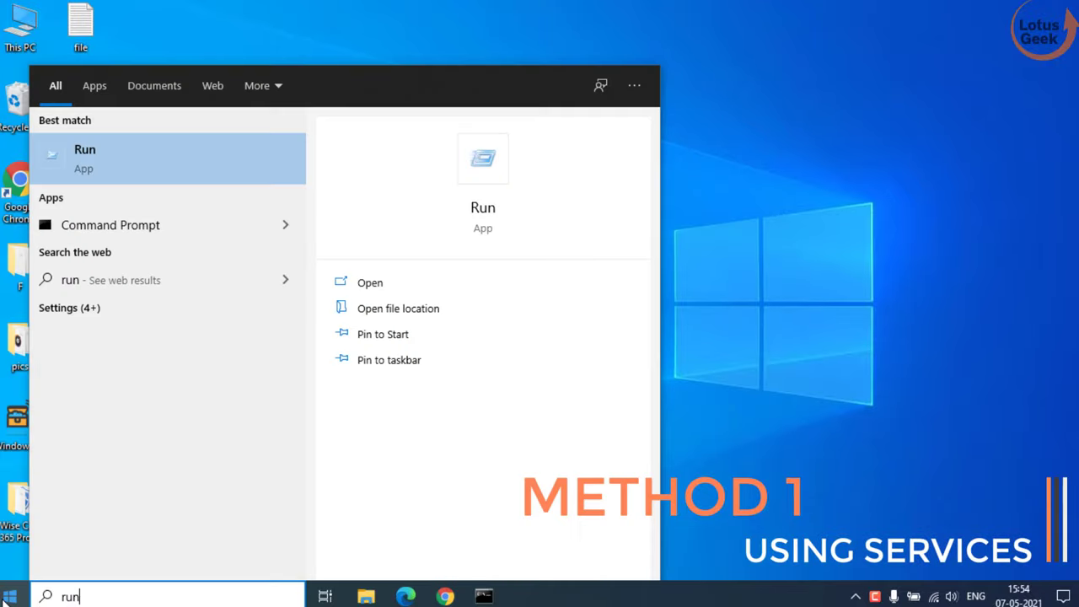
pyautogui.click(479, 189)
pyautogui.write('s')
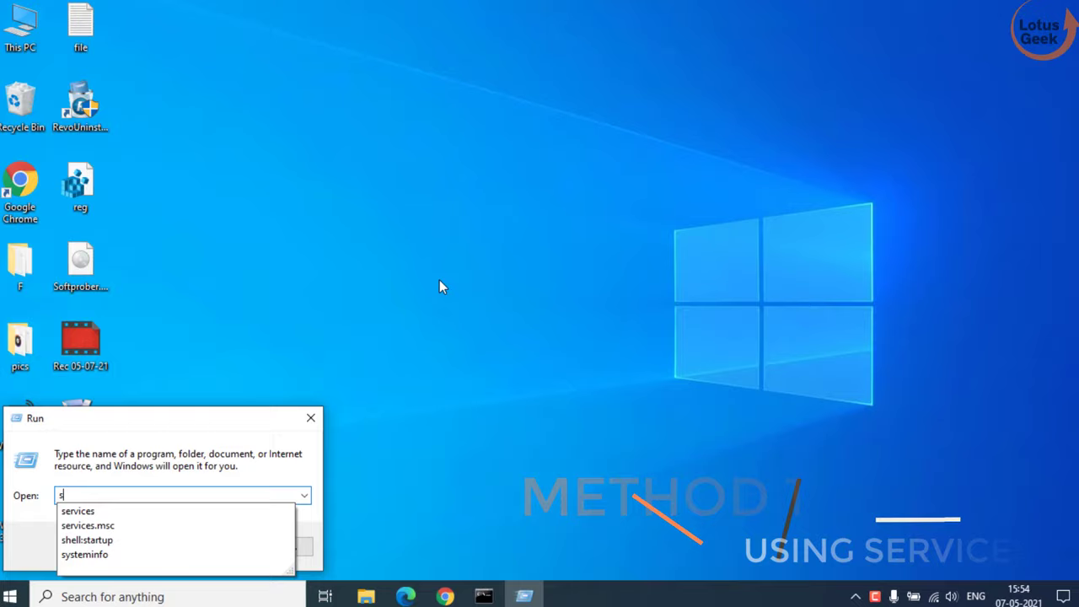
pyautogui.write('er')
pyautogui.press('Down')
pyautogui.press('Down')
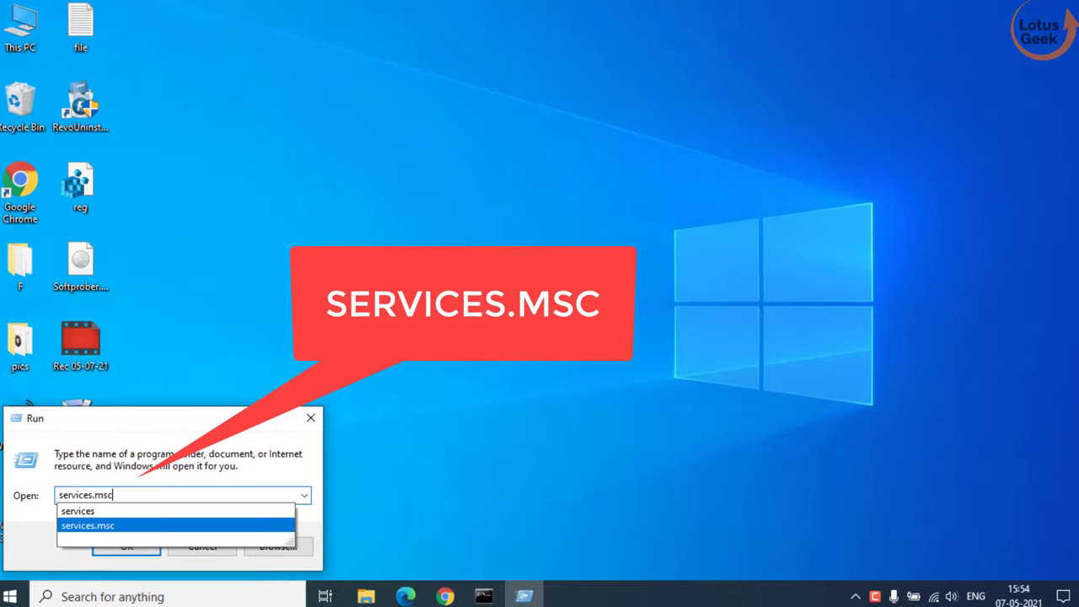
pyautogui.press('Return')
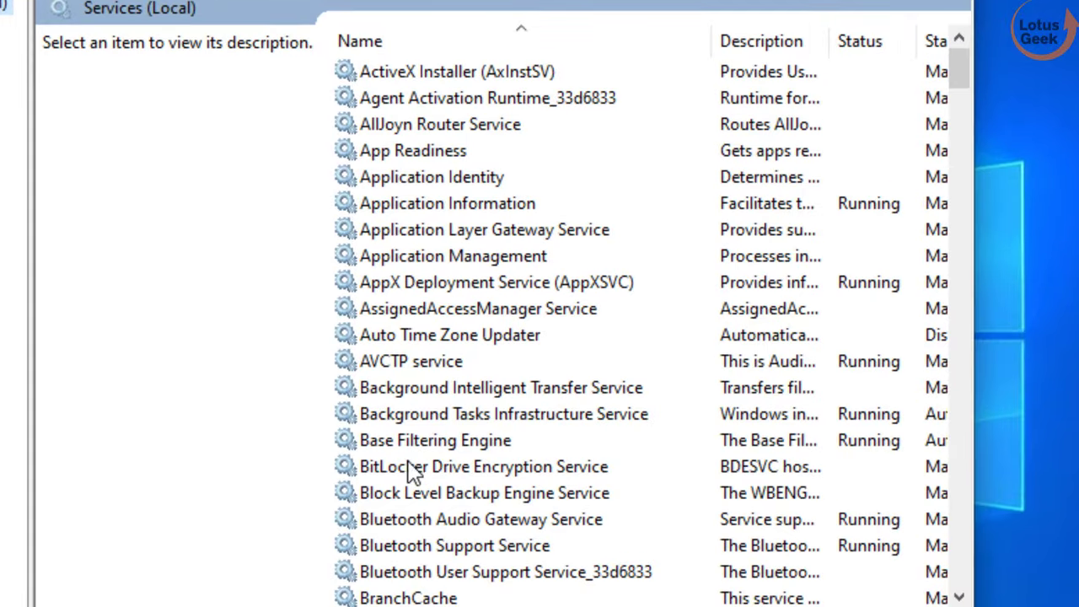
pyautogui.click(529, 451)
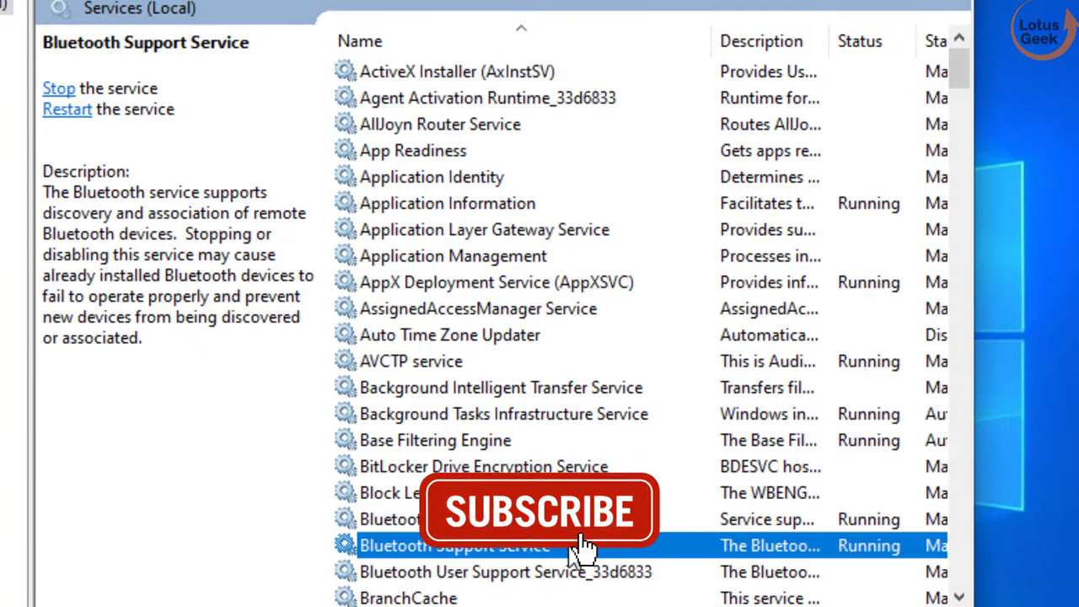
# Change Bluetooth Support Service's startup type from Manual to Automatic and save it.
pyautogui.doubleClick(455, 546)
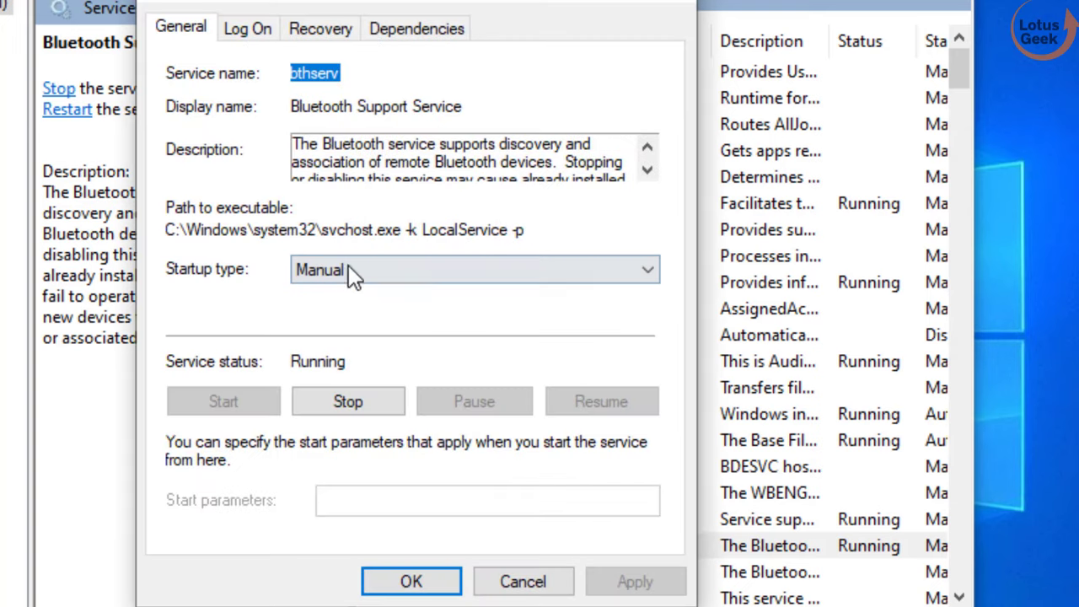
pyautogui.click(383, 270)
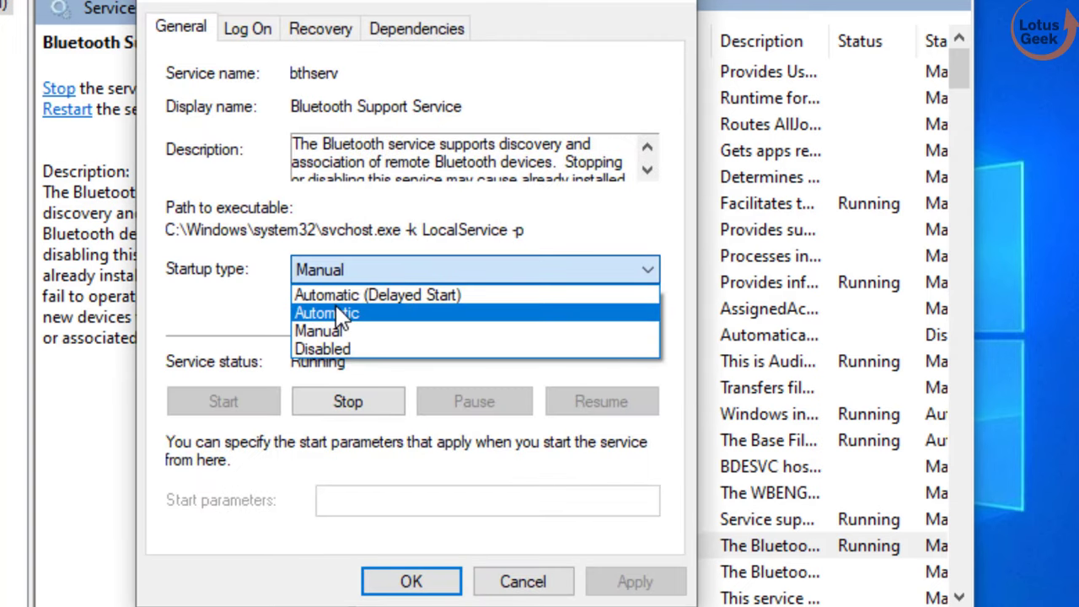
pyautogui.click(336, 313)
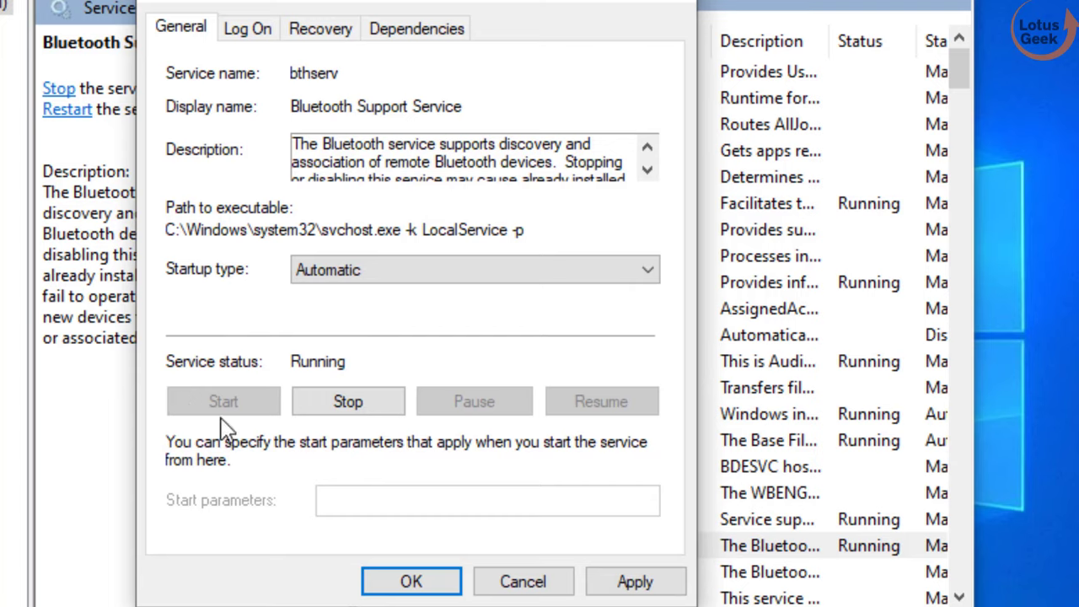
pyautogui.click(428, 582)
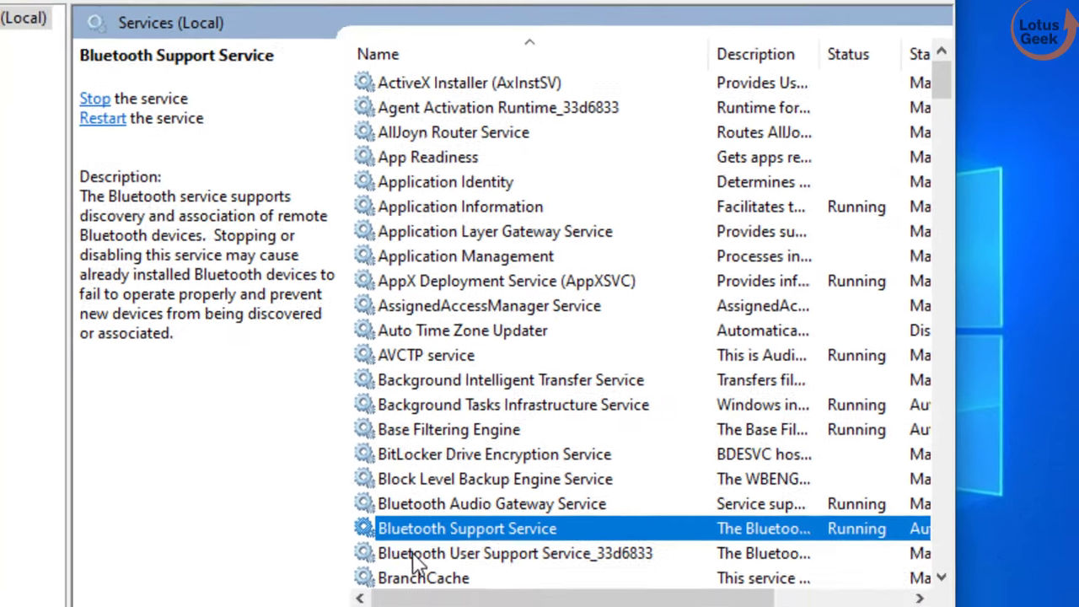
pyautogui.click(950, 348)
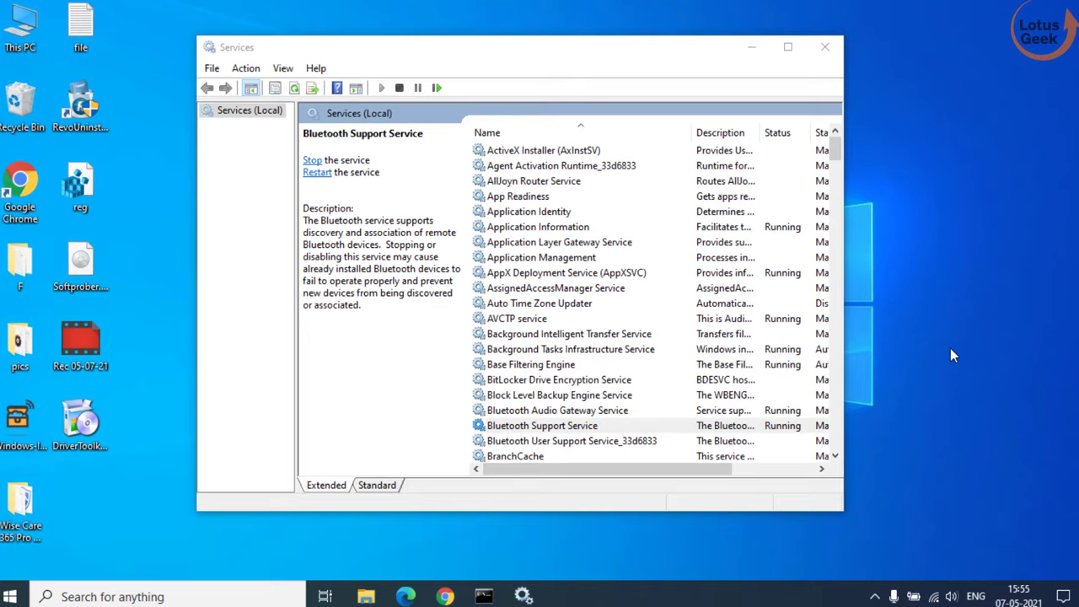
# Close Services and open Computer Management from This PC's Manage option.
pyautogui.click(827, 48)
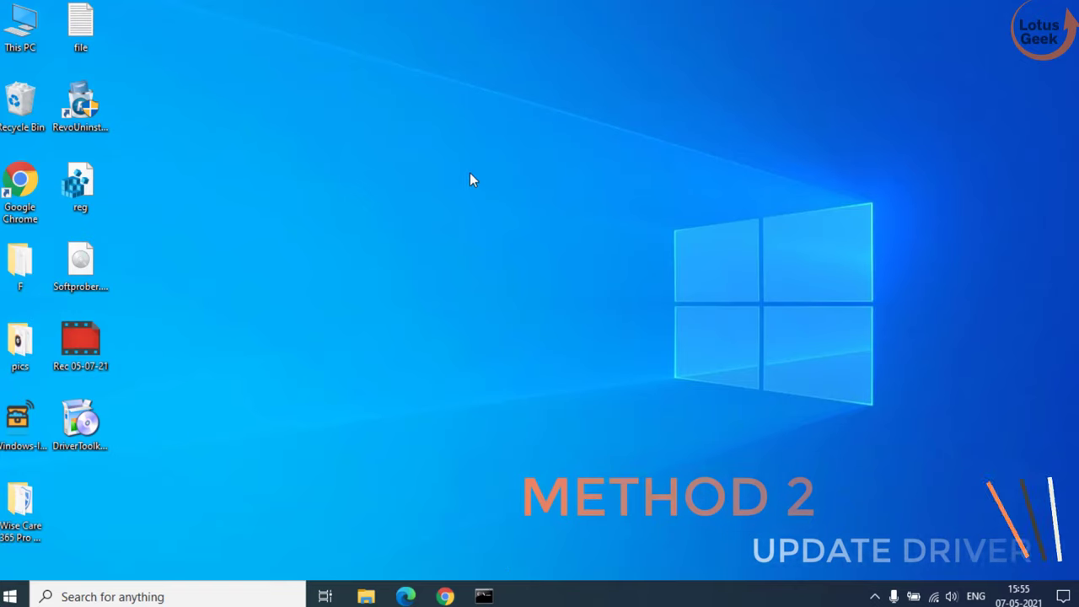
pyautogui.rightClick(17, 37)
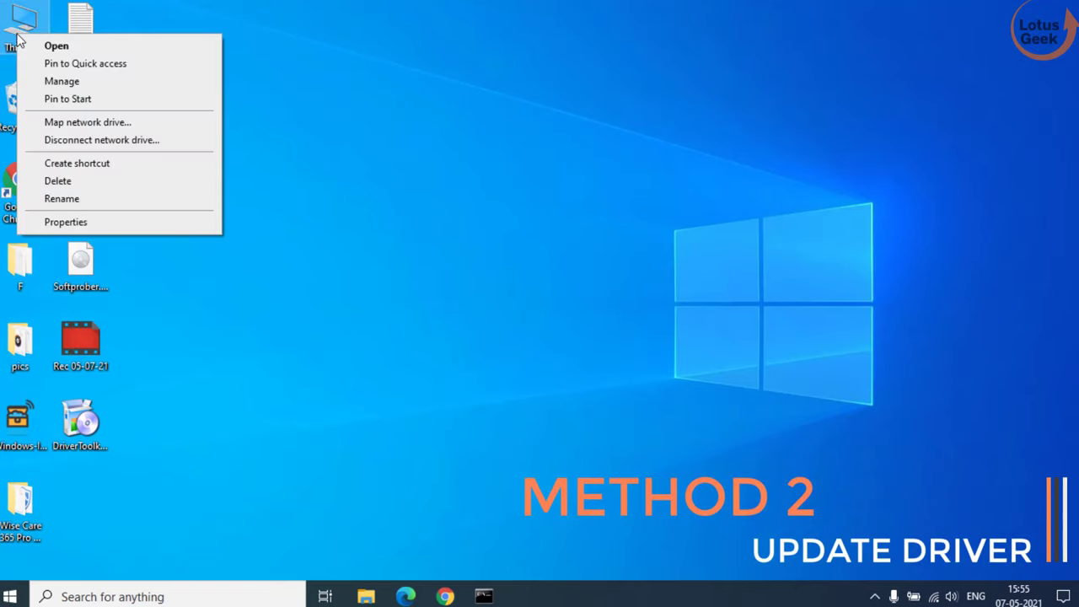
pyautogui.click(88, 84)
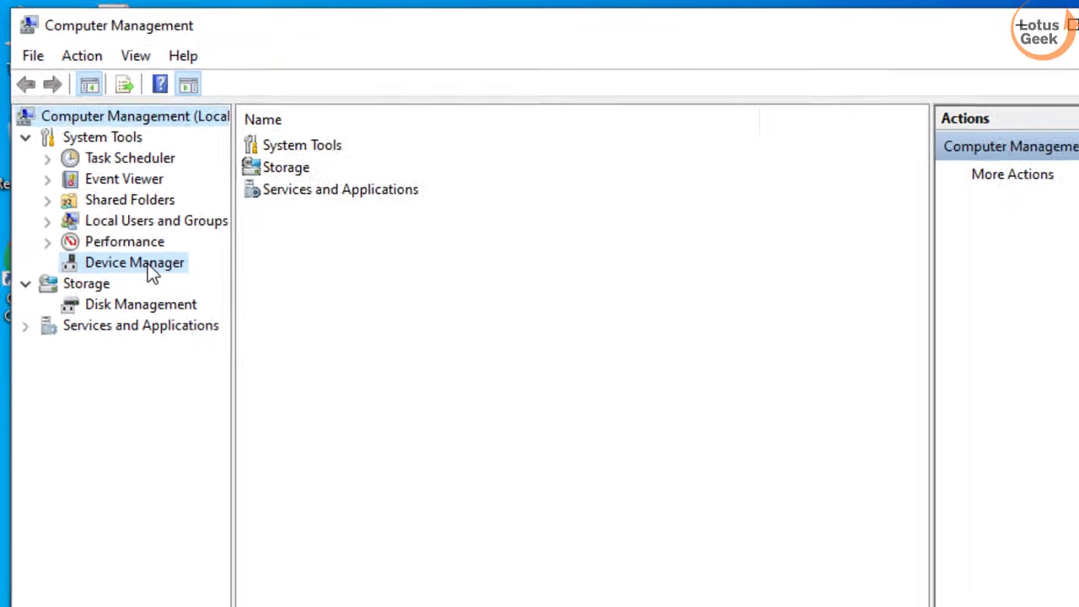
# Expand Bluetooth in Device Manager and bring up actions for Intel(R) Wireless Bluetooth(R).
pyautogui.click(102, 186)
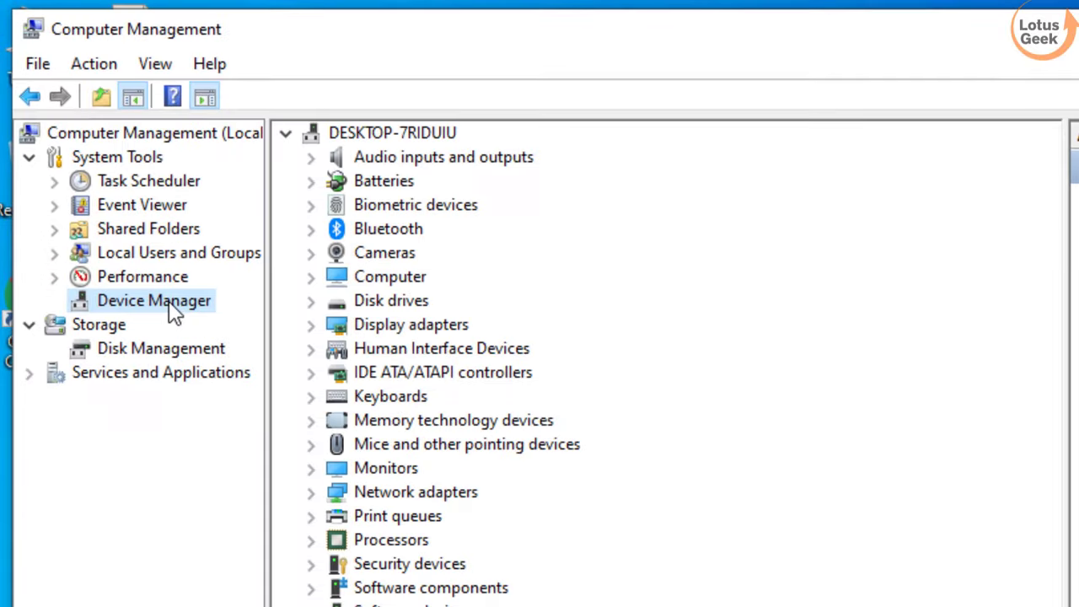
pyautogui.click(393, 233)
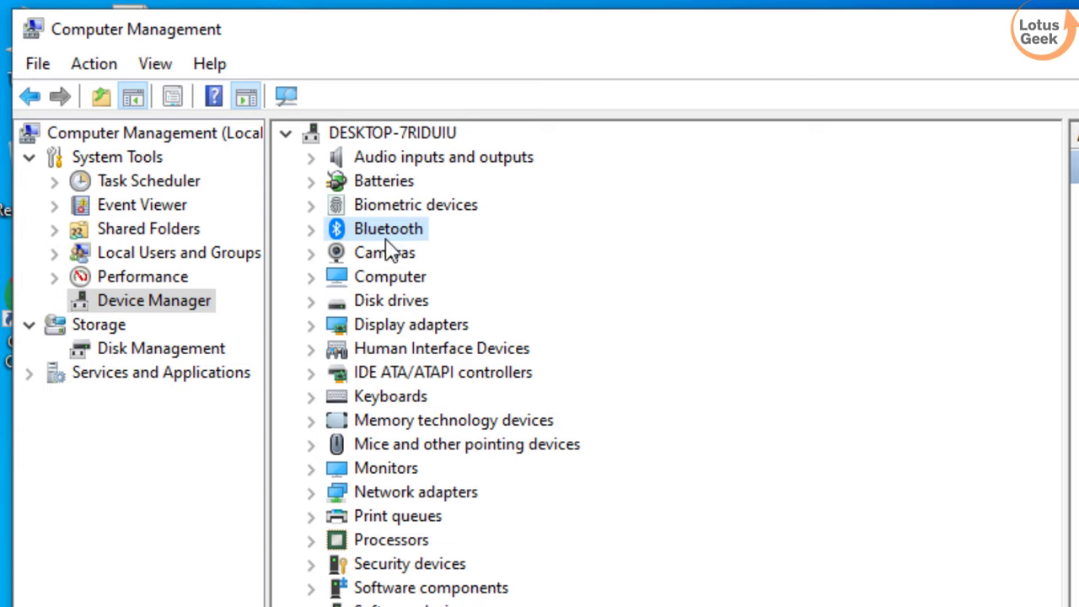
pyautogui.click(312, 228)
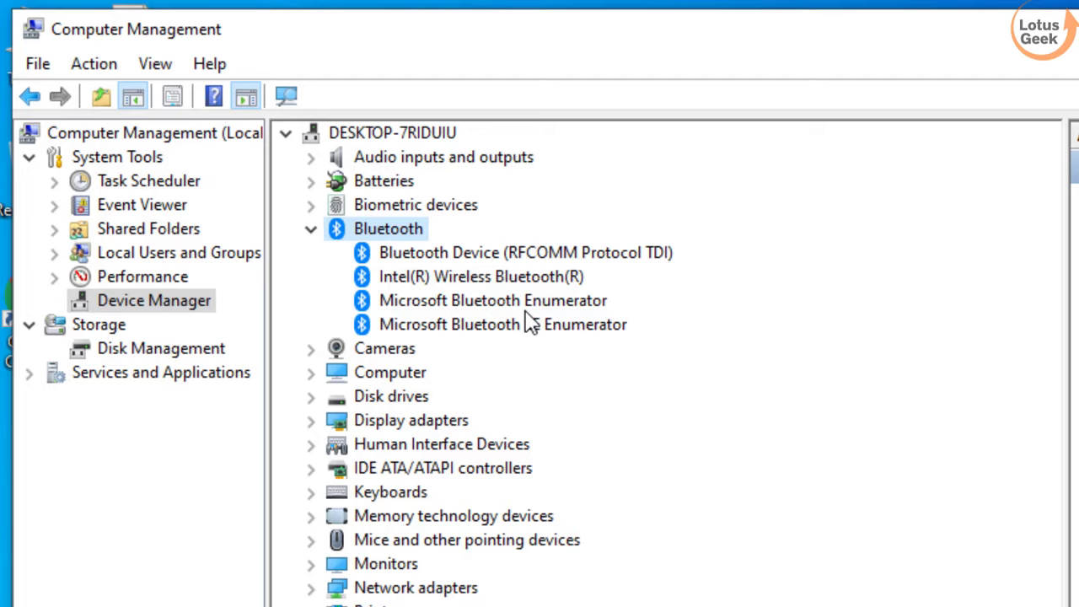
pyautogui.rightClick(518, 282)
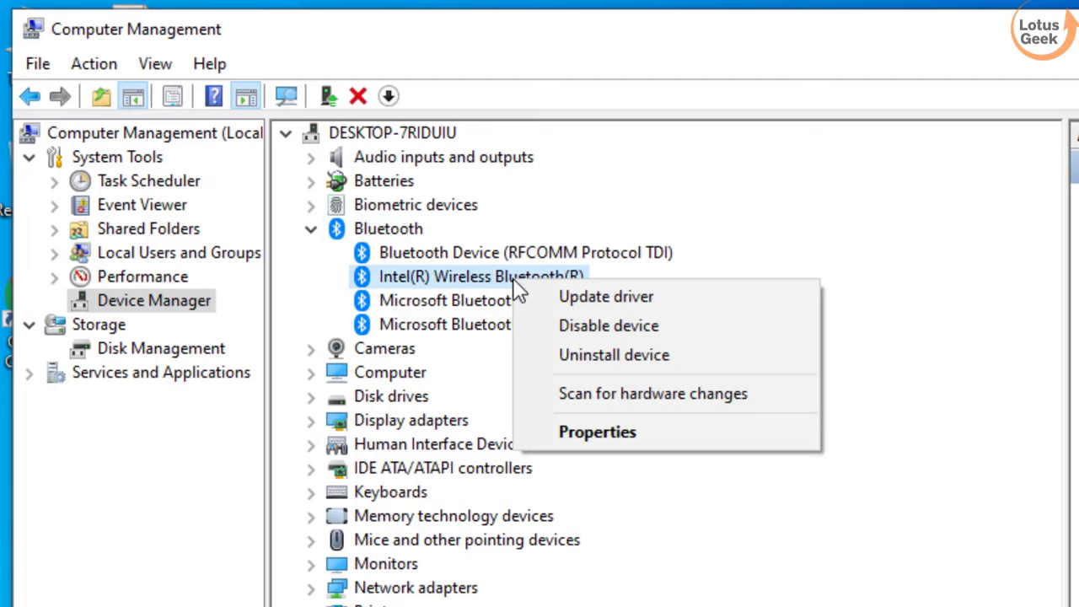
# Update Intel(R) Wireless Bluetooth(R) to driver version 22.20.0.3 from the on-computer driver list.
pyautogui.click(680, 305)
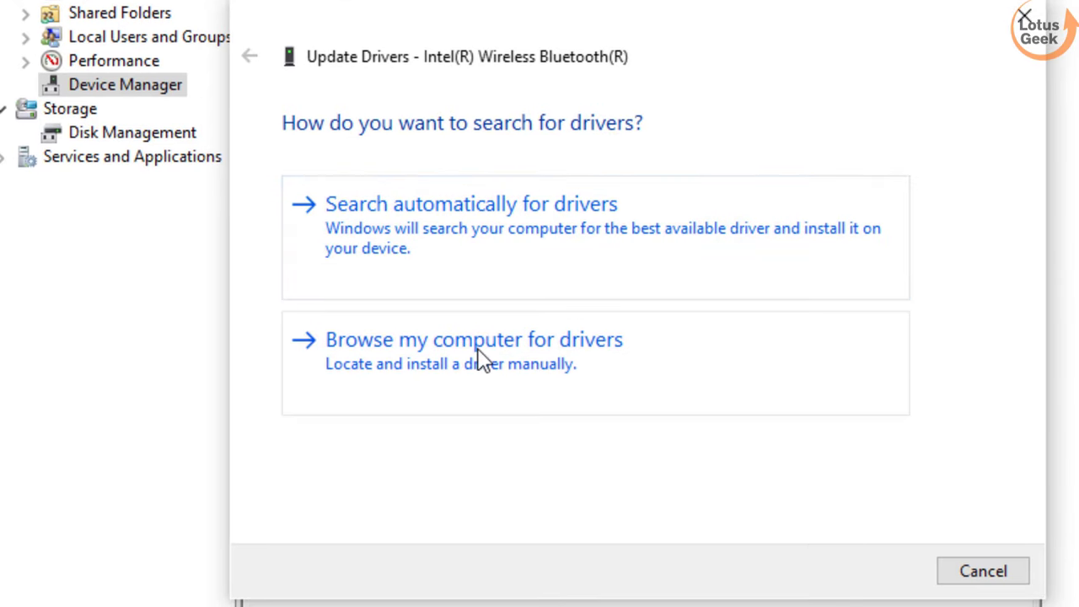
pyautogui.click(460, 369)
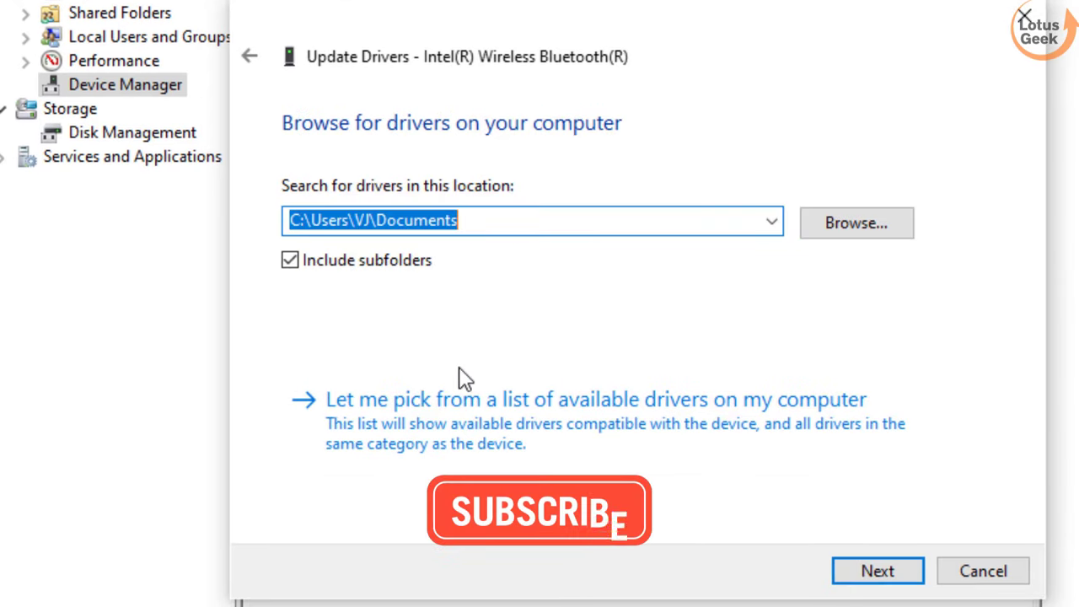
pyautogui.click(489, 413)
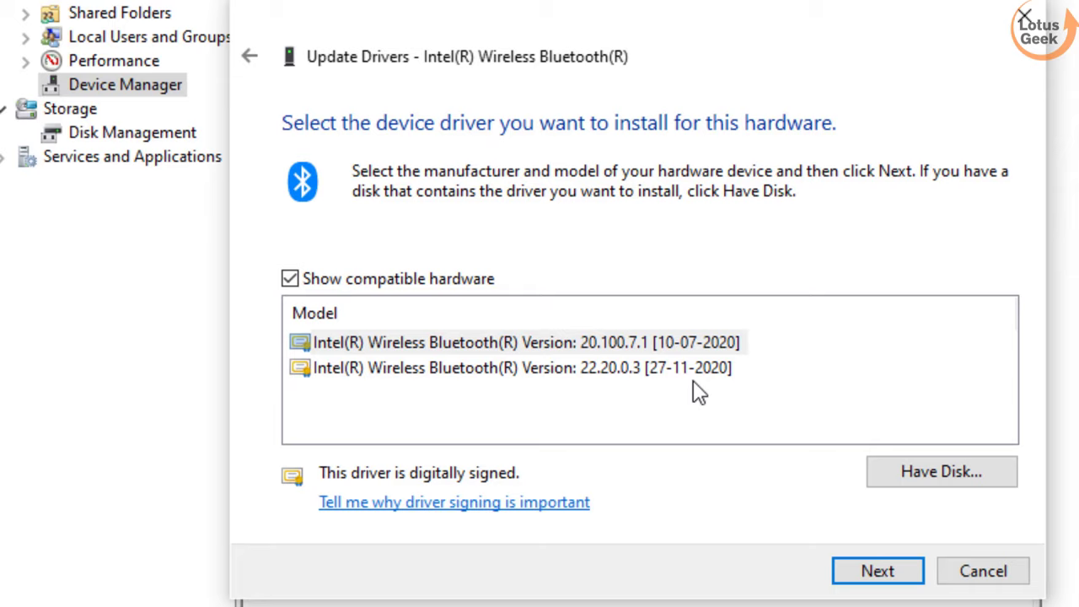
pyautogui.click(727, 344)
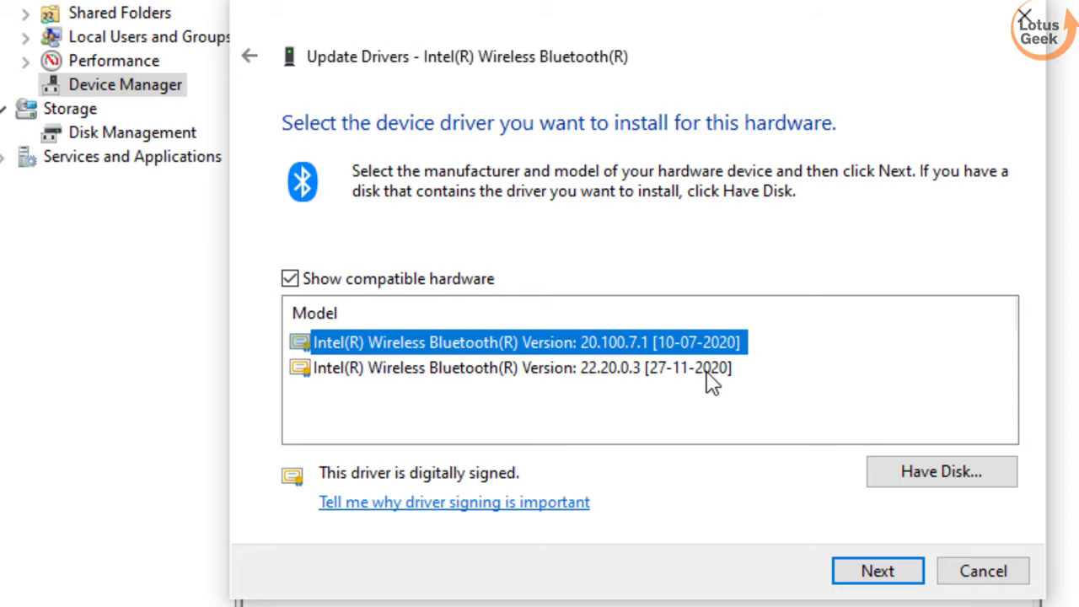
pyautogui.click(709, 375)
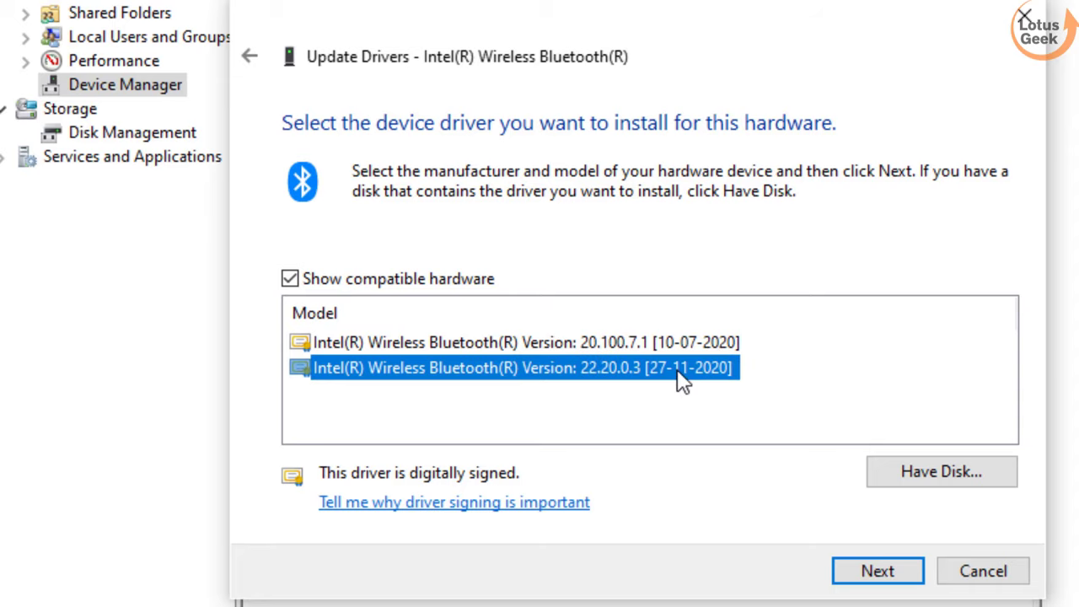
pyautogui.click(882, 578)
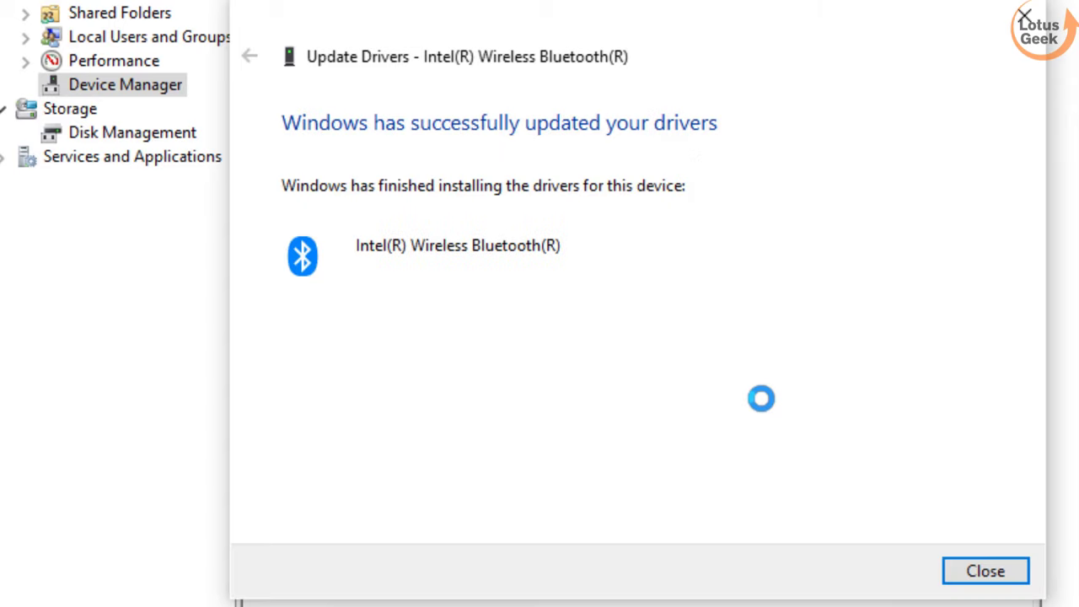
pyautogui.click(987, 580)
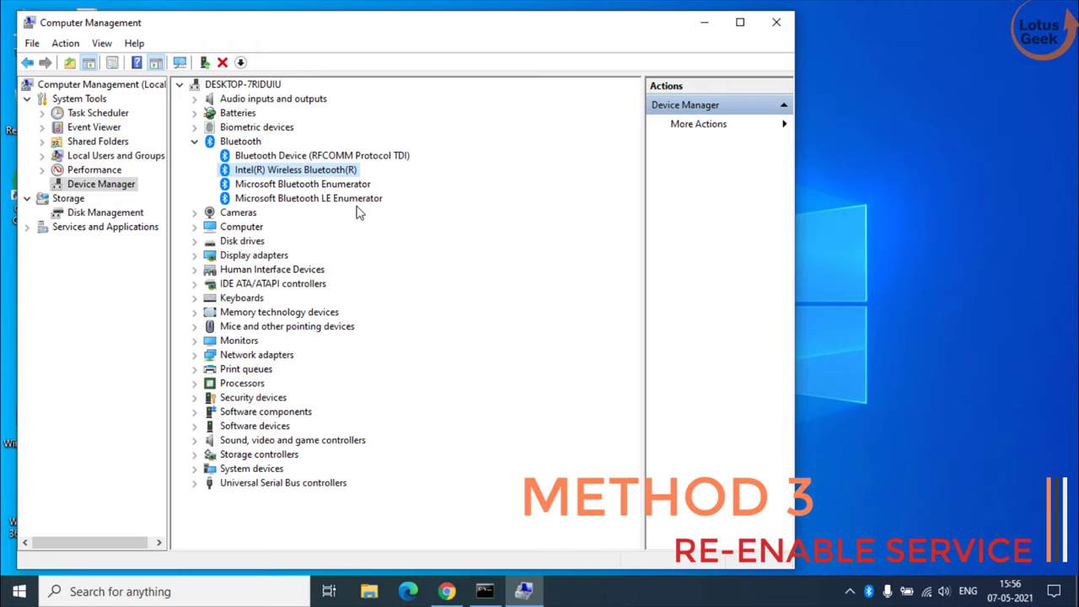
# Disable Bluetooth Device (RFCOMM Protocol TDI), confirm, then enable it again.
pyautogui.rightClick(342, 160)
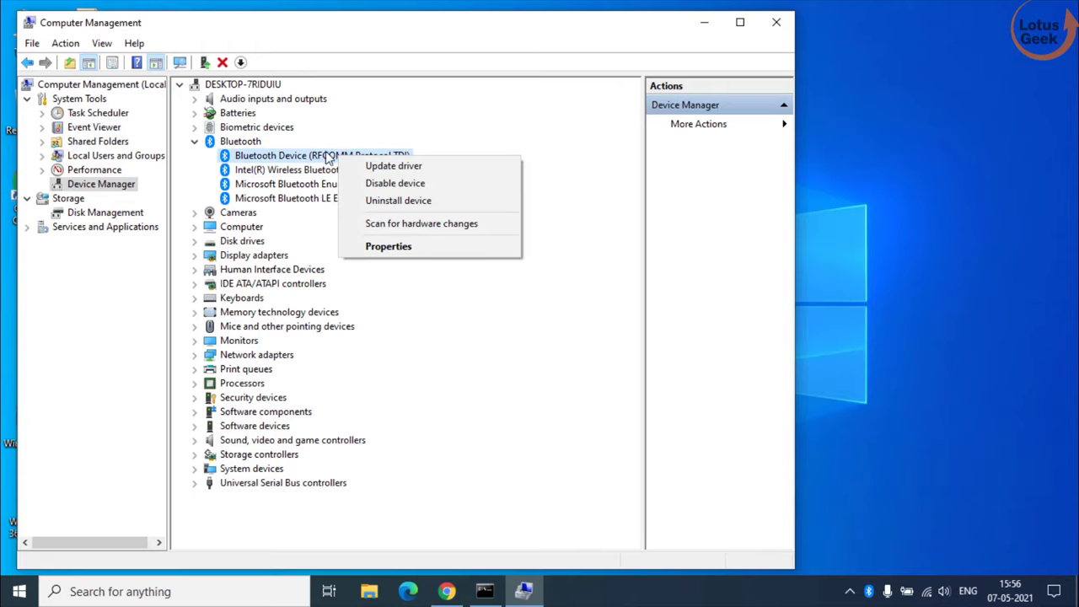
pyautogui.click(395, 186)
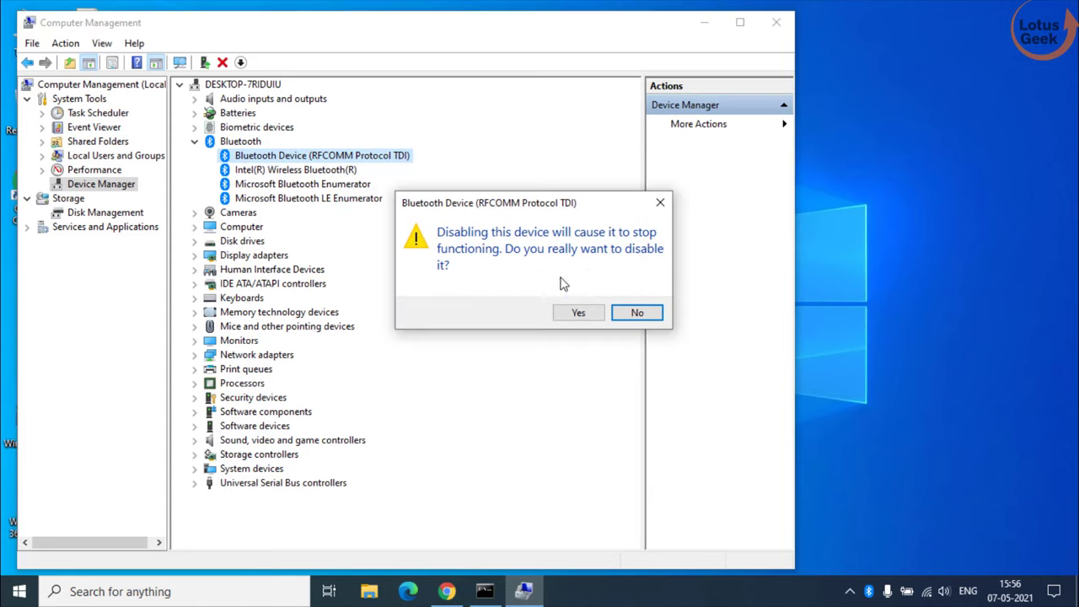
pyautogui.click(580, 314)
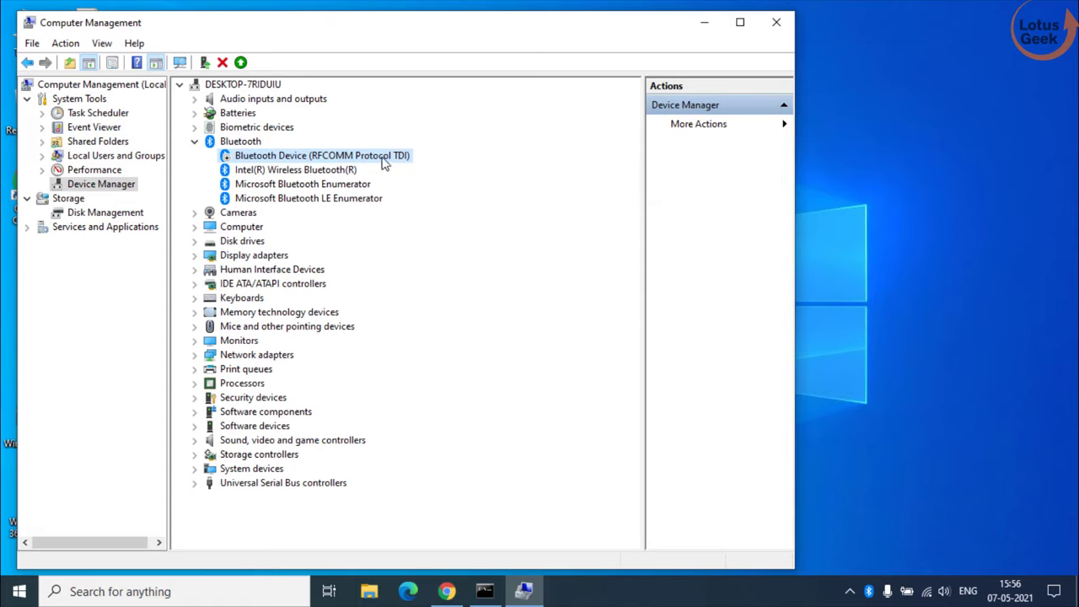
pyautogui.rightClick(384, 163)
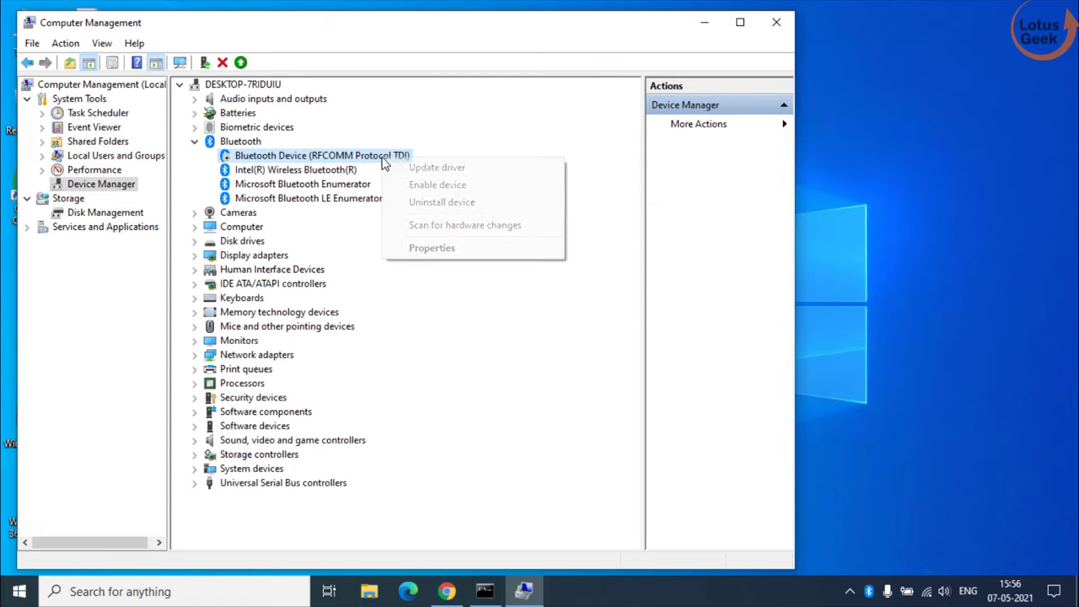
pyautogui.click(449, 187)
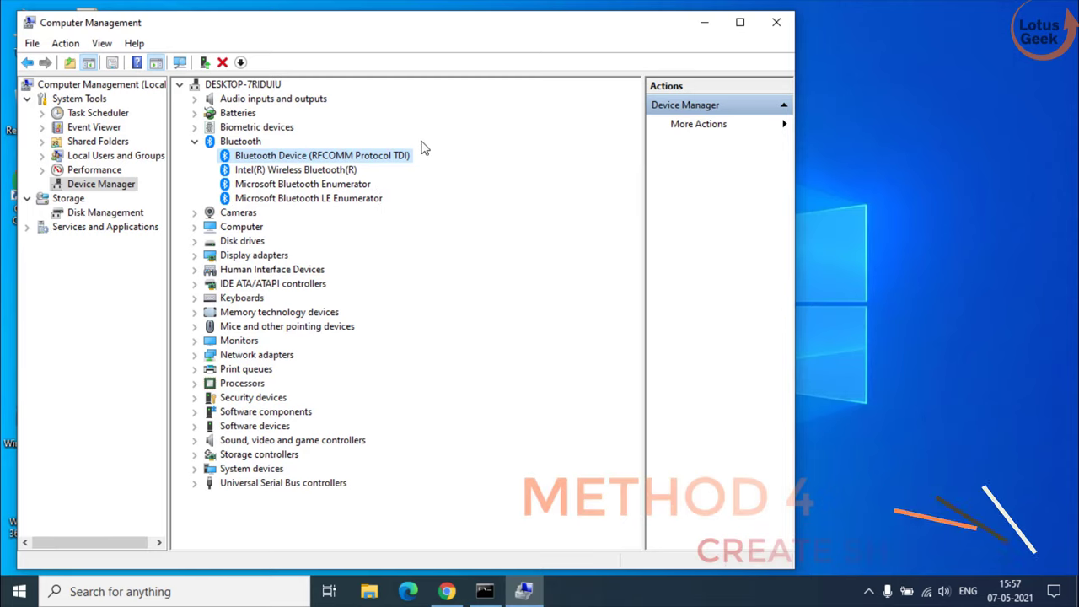
# Minimize Computer Management and browse File Explorer to C:\Windows\System32.
pyautogui.click(704, 24)
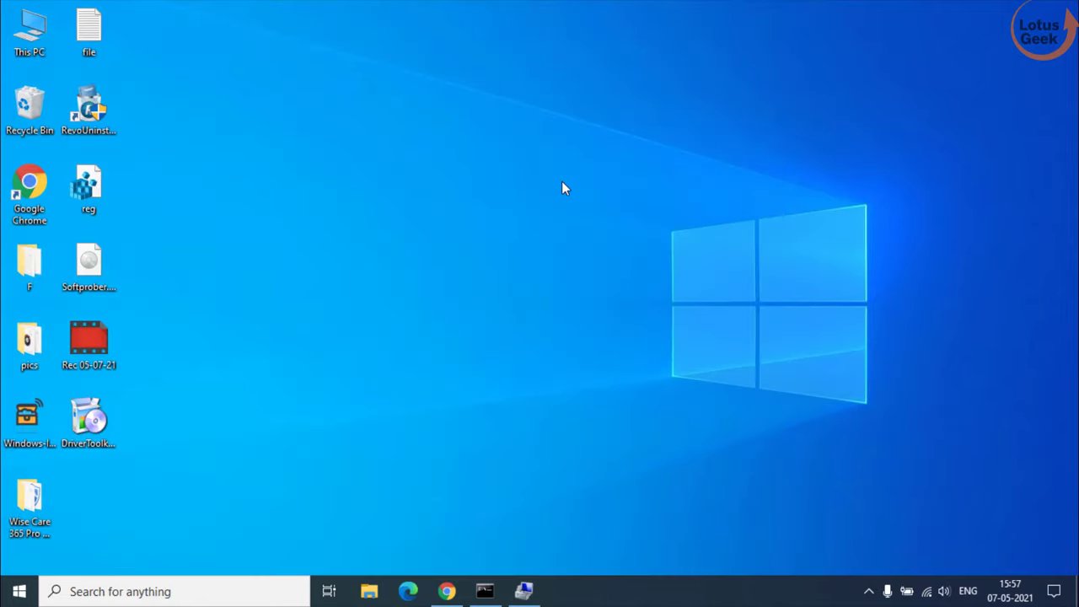
pyautogui.press('super+e')
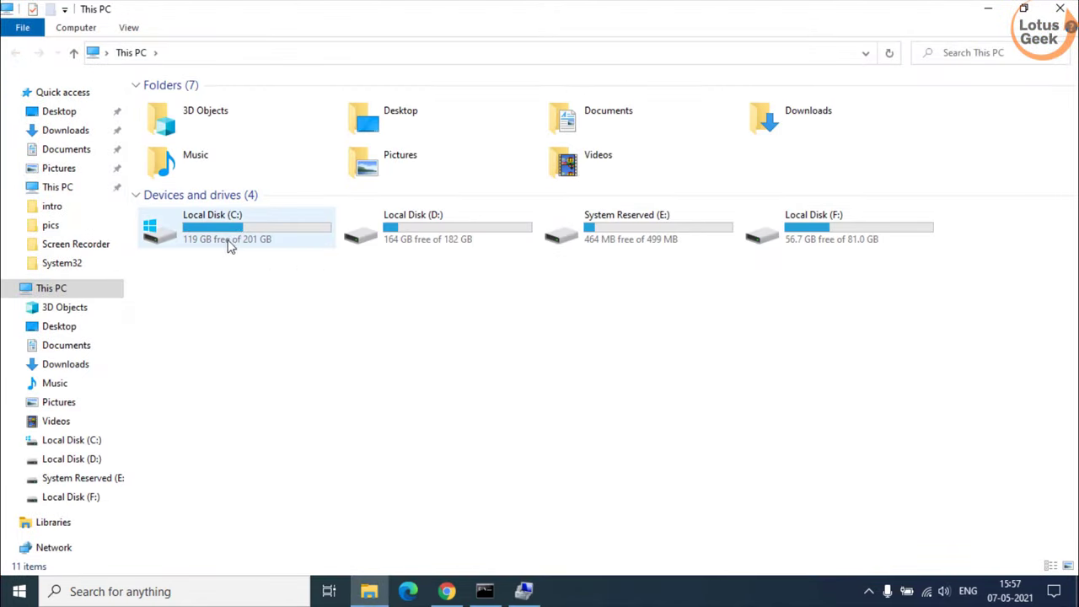
pyautogui.doubleClick(252, 229)
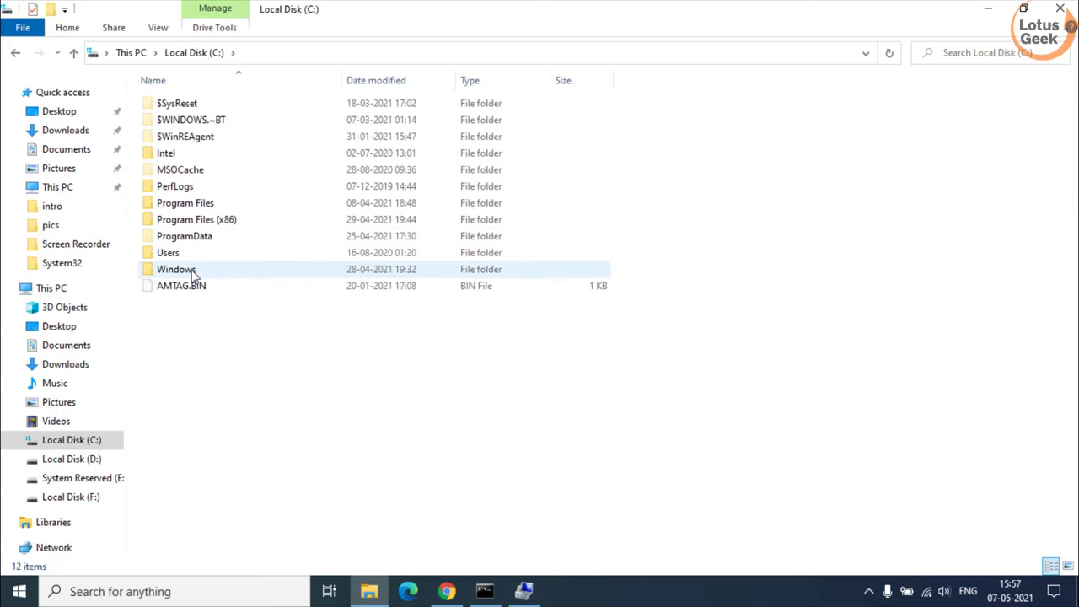
pyautogui.doubleClick(193, 272)
pyautogui.press('s')
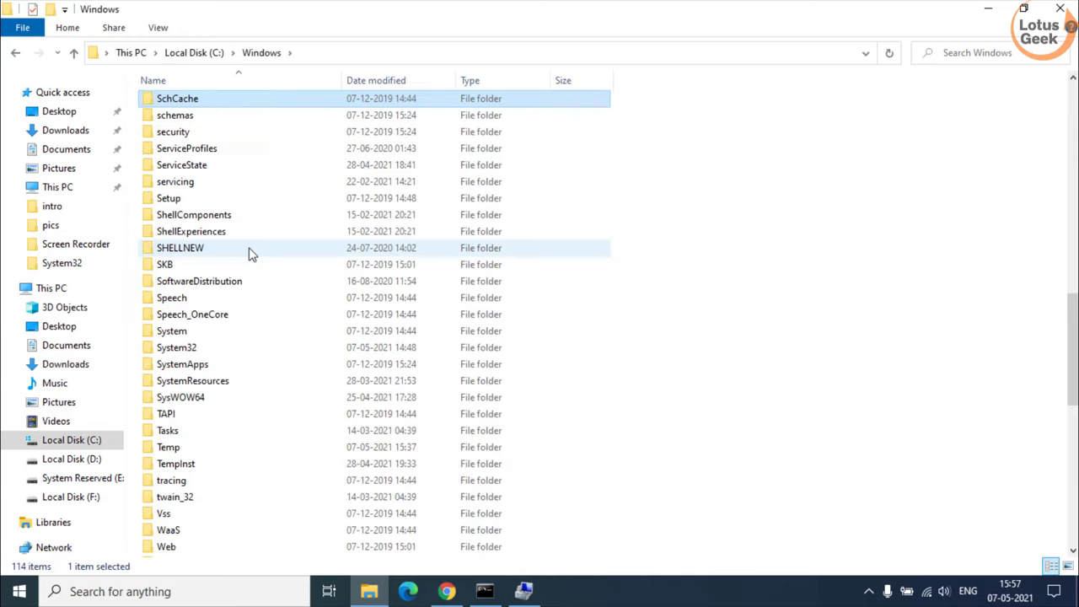
pyautogui.doubleClick(204, 348)
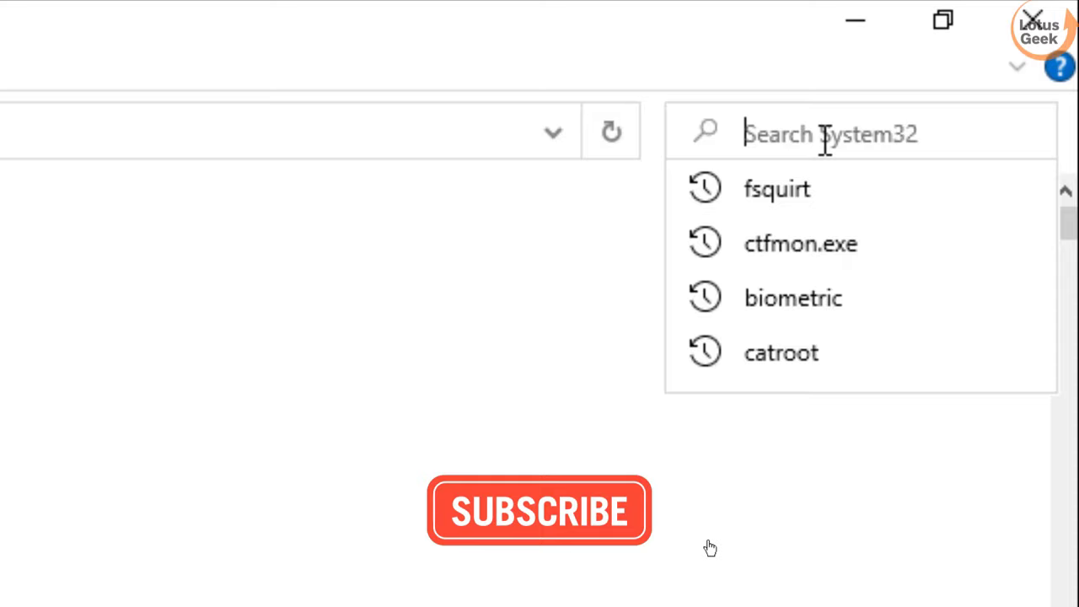
# Search System32 for fsquirt and send a shortcut of it to the desktop.
pyautogui.write('fs')
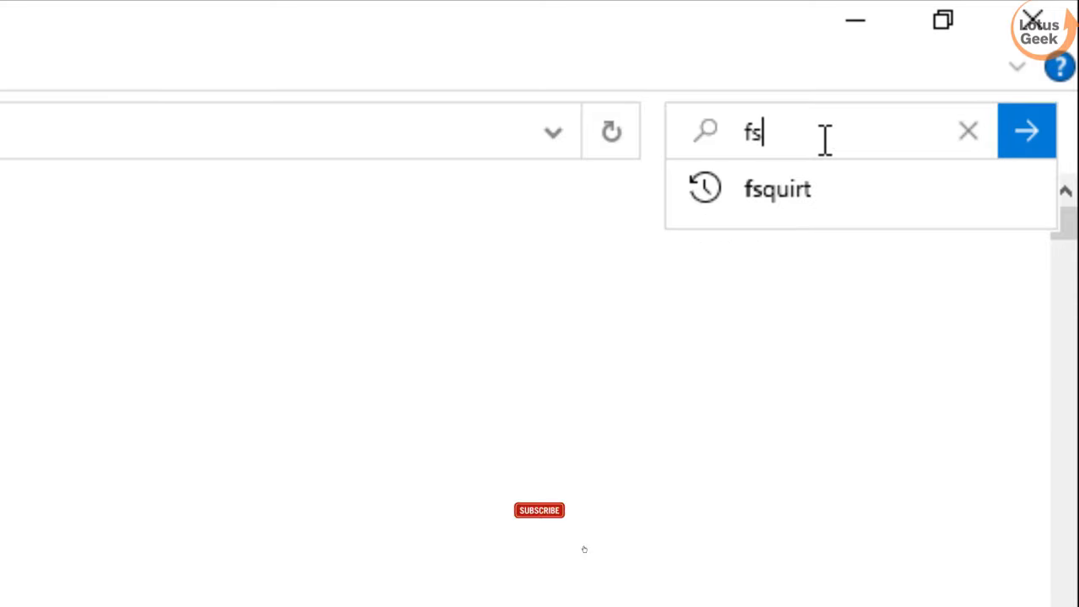
pyautogui.write('quirt')
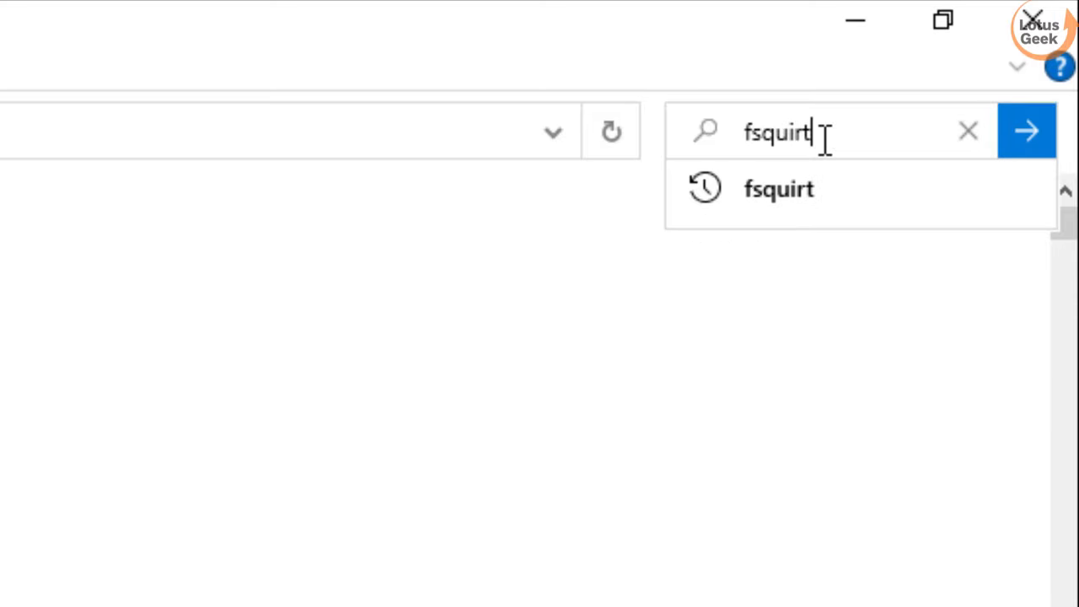
pyautogui.click(1029, 140)
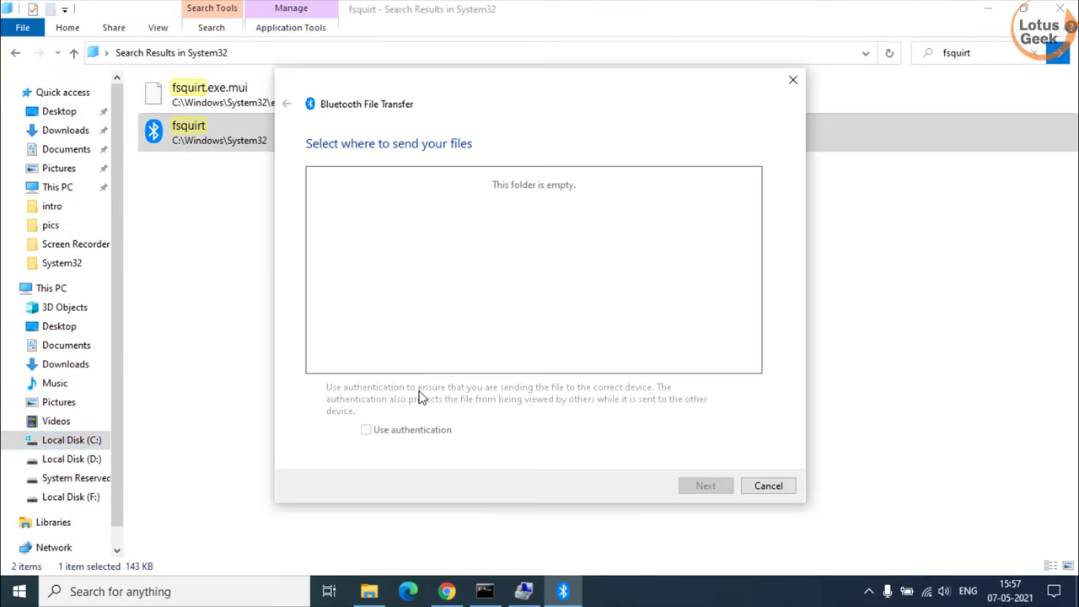
pyautogui.press('Escape')
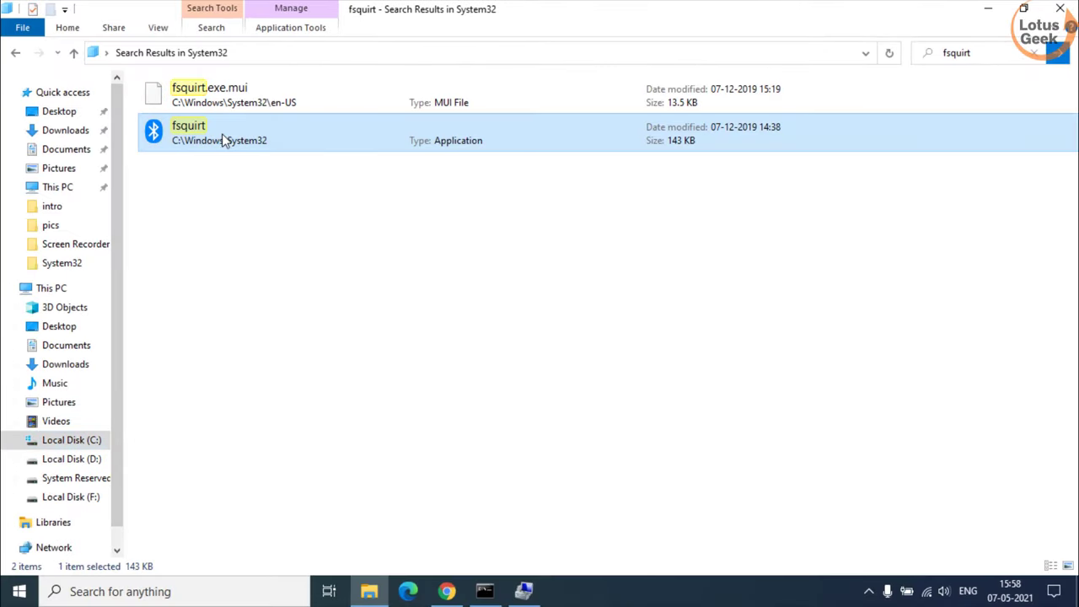
pyautogui.rightClick(192, 137)
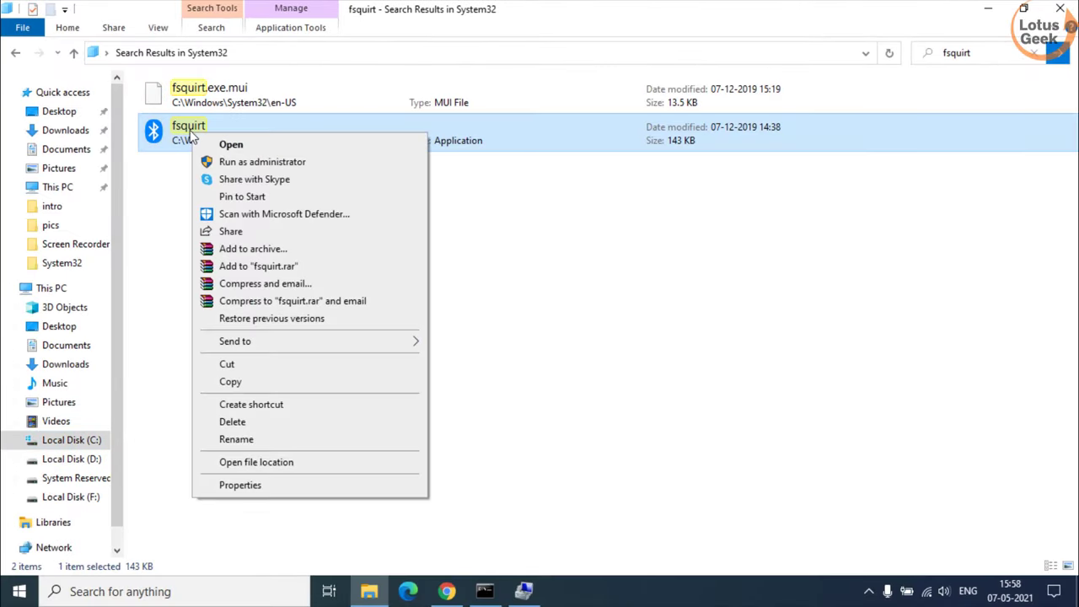
pyautogui.moveTo(326, 345)
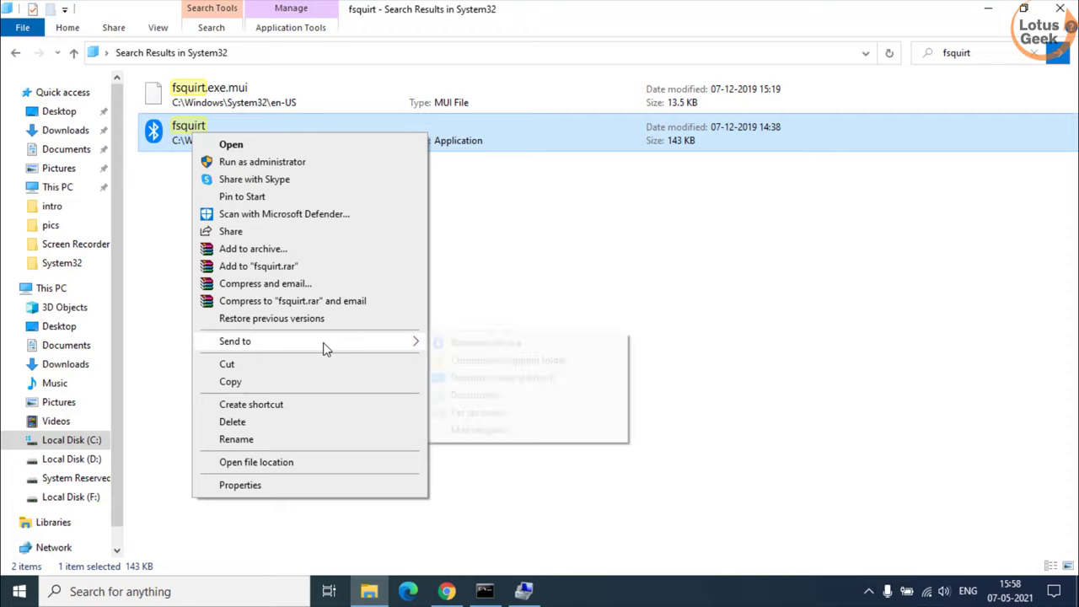
pyautogui.click(531, 382)
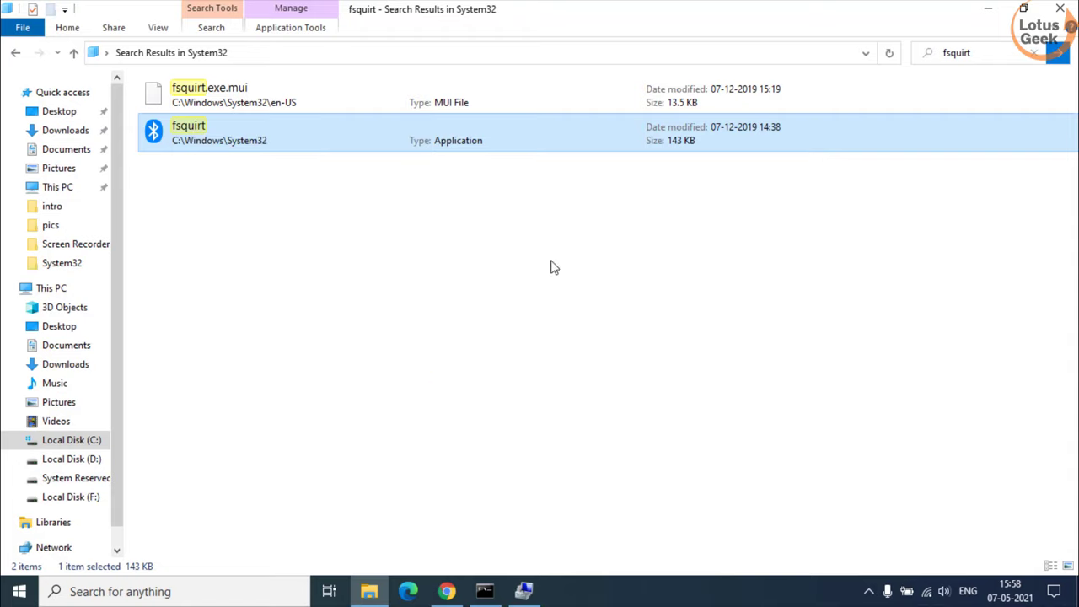
pyautogui.click(989, 10)
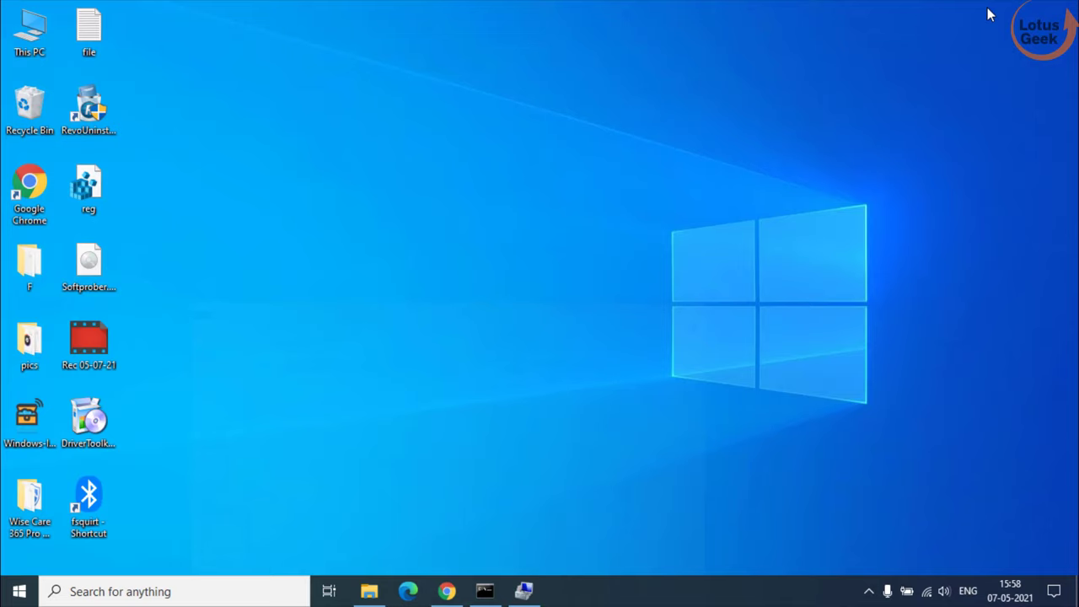
pyautogui.doubleClick(91, 499)
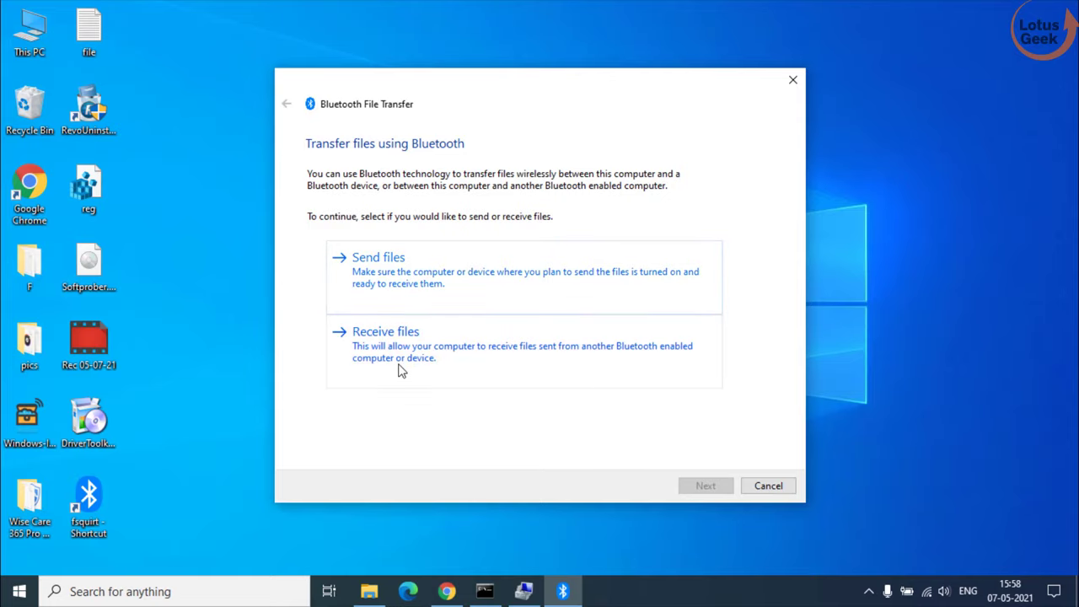
pyautogui.click(774, 486)
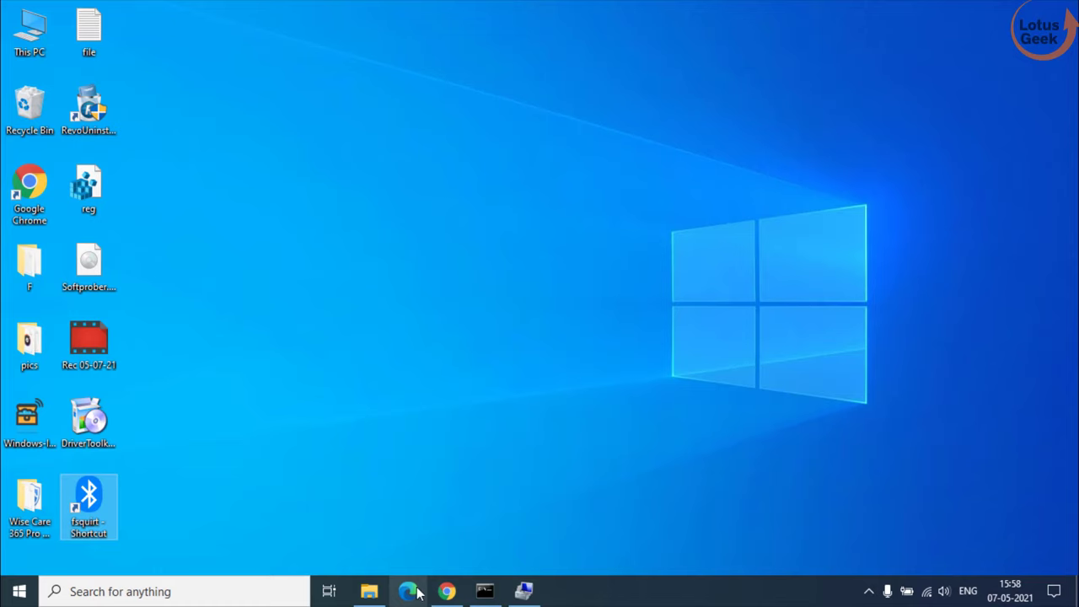
# Restore Computer Management and start Add legacy hardware, choosing manual selection from a list.
pyautogui.click(523, 591)
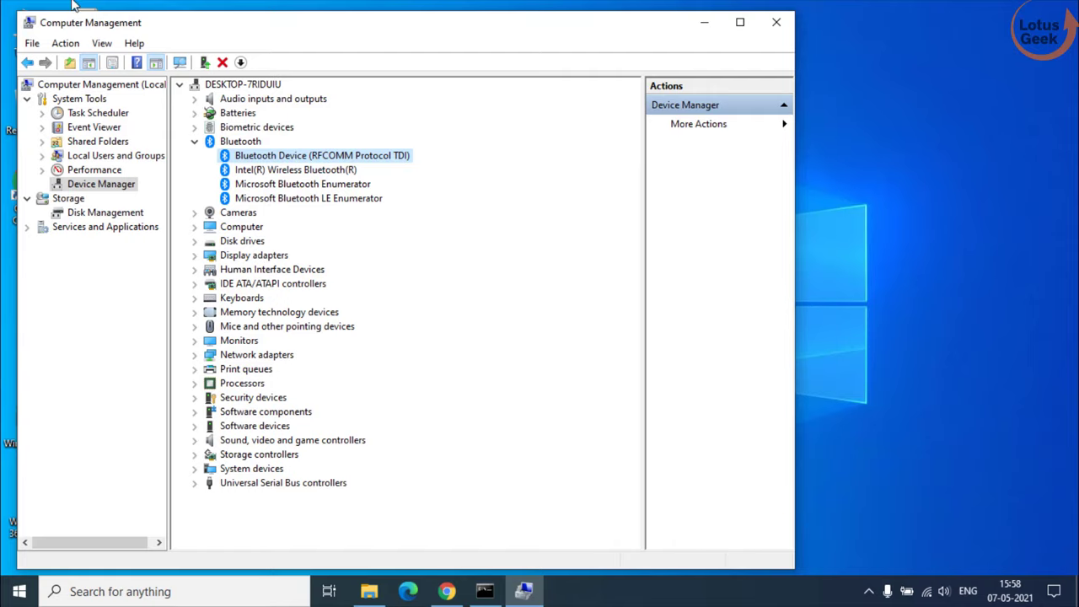
pyautogui.click(66, 43)
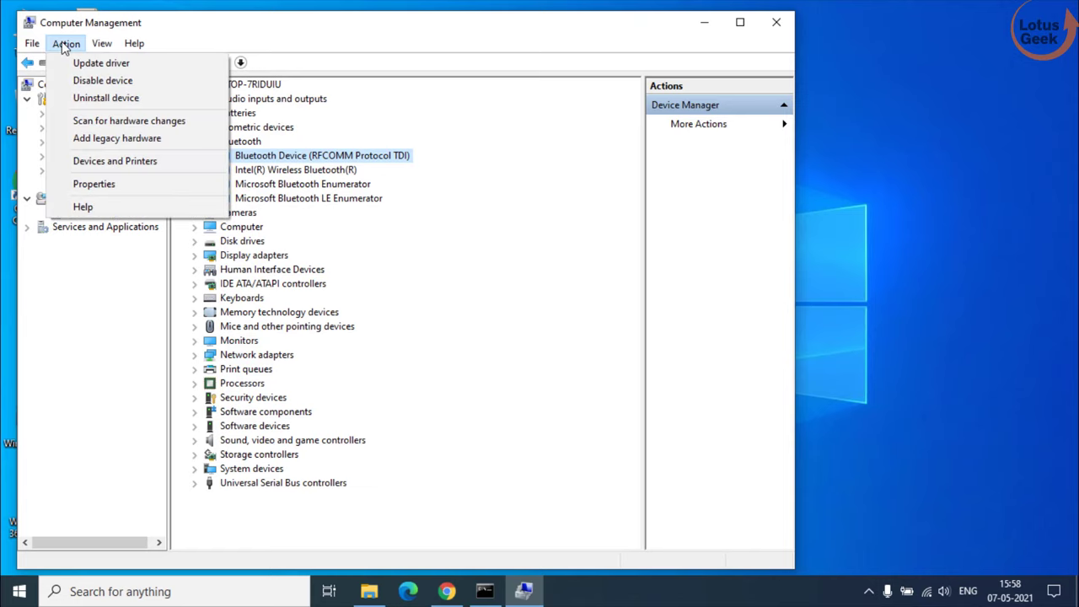
pyautogui.click(163, 141)
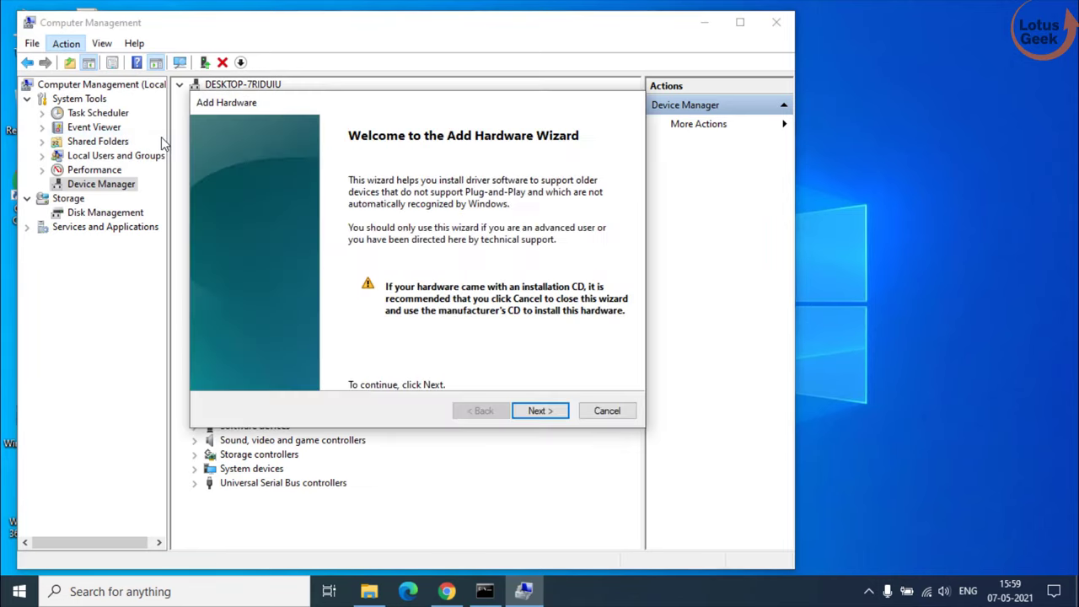
pyautogui.click(547, 412)
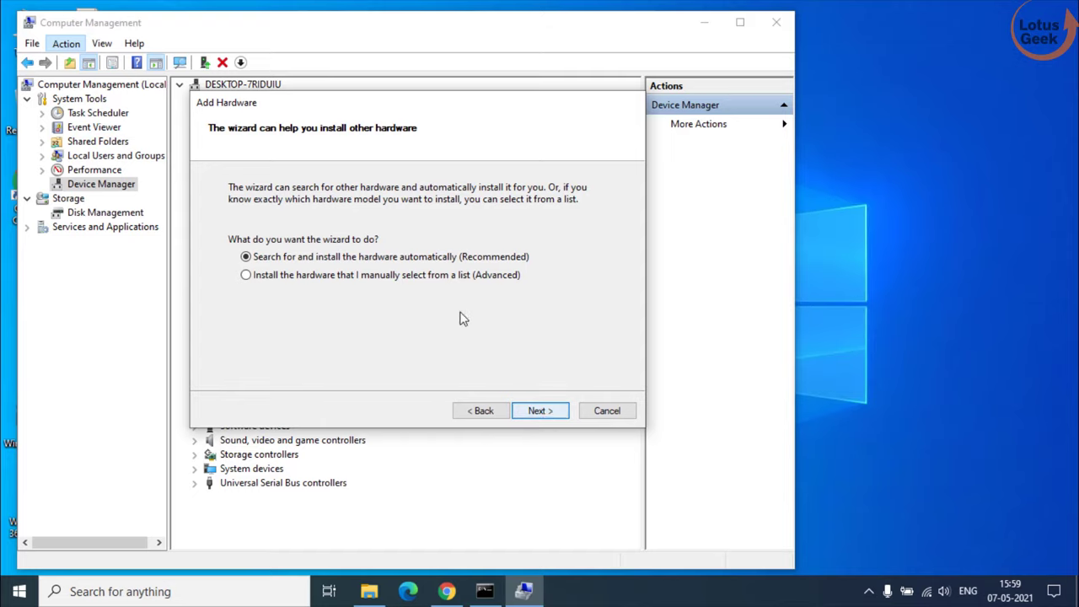
pyautogui.click(382, 276)
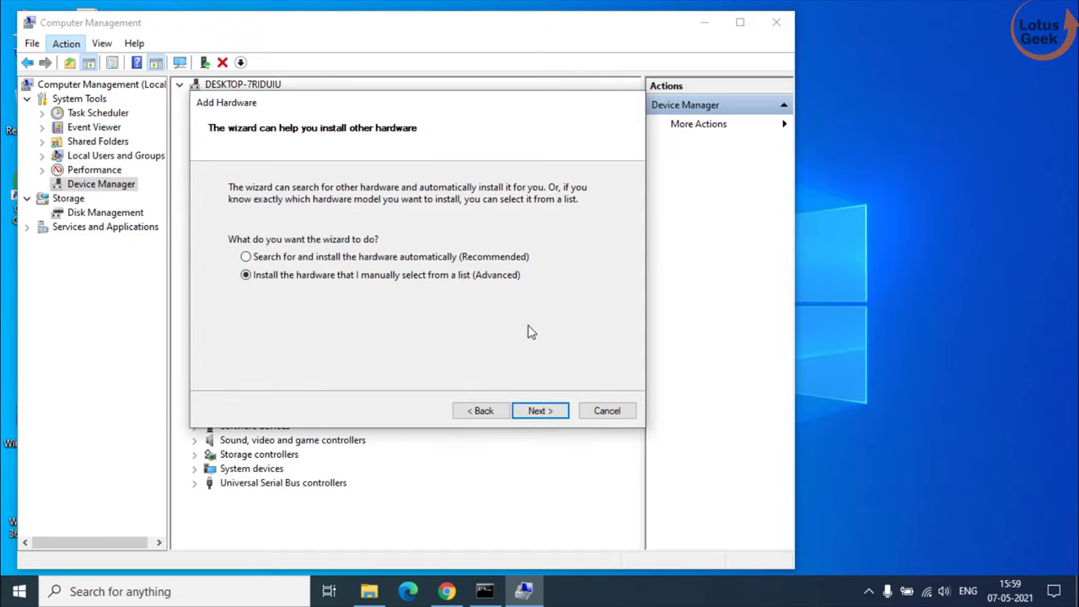
pyautogui.click(539, 412)
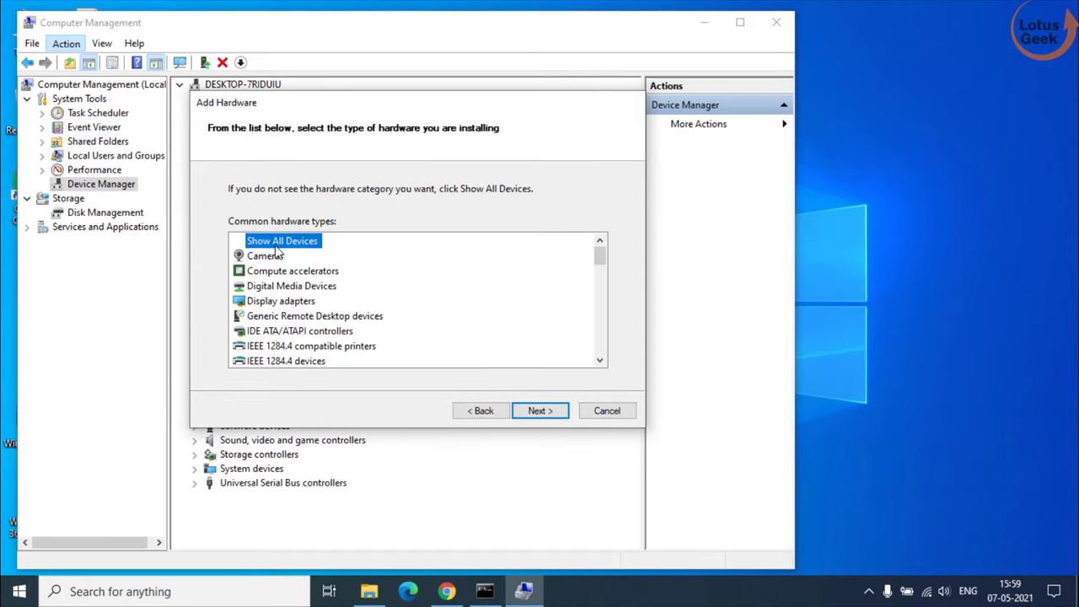
# Choose Network adapters, view Microsoft's models, then cancel the wizard and minimize Computer Management.
pyautogui.click(273, 318)
pyautogui.scroll(-3, 287, 332)
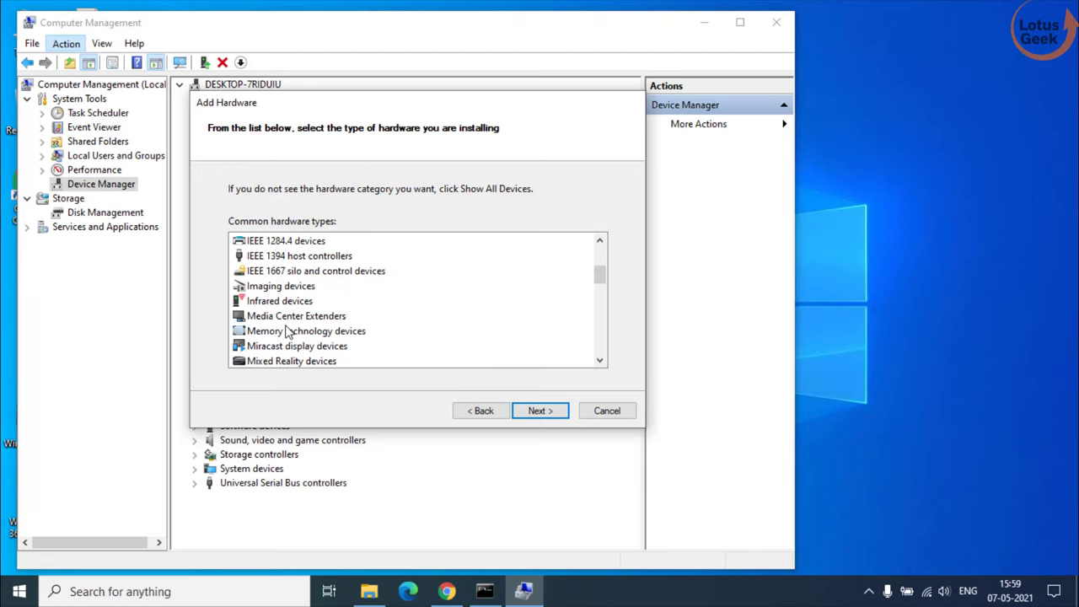
pyautogui.scroll(-2, 287, 331)
pyautogui.scroll(-3, 293, 337)
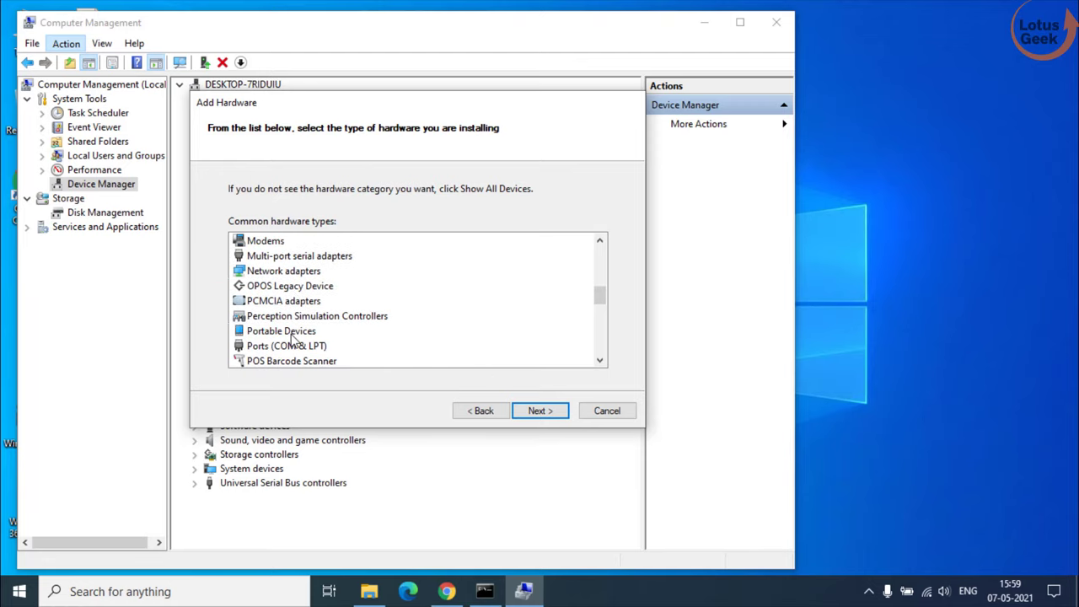
pyautogui.scroll(2, 292, 337)
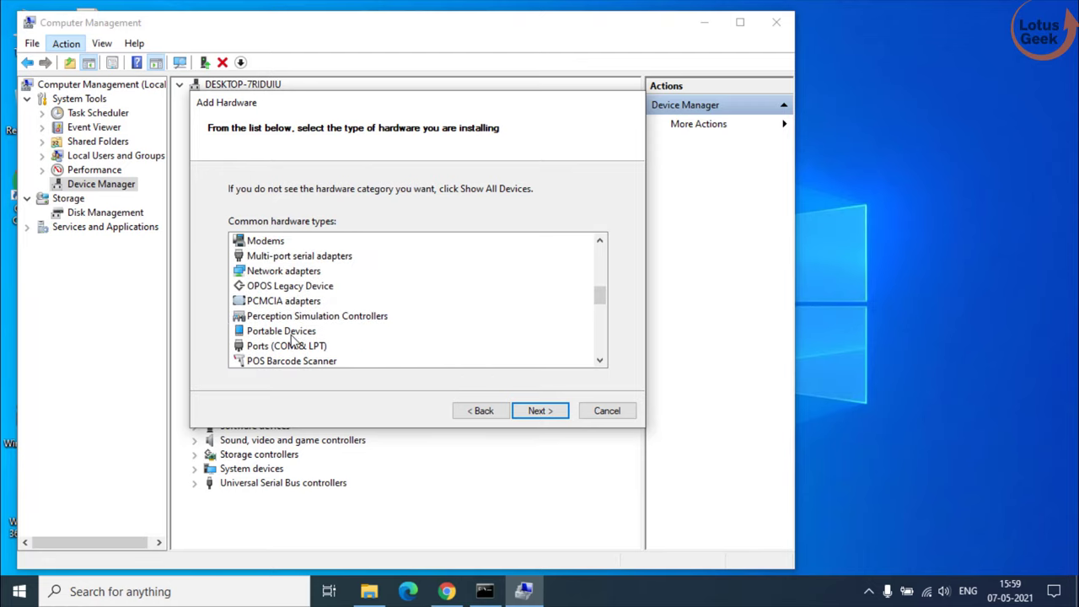
pyautogui.click(295, 271)
pyautogui.click(539, 411)
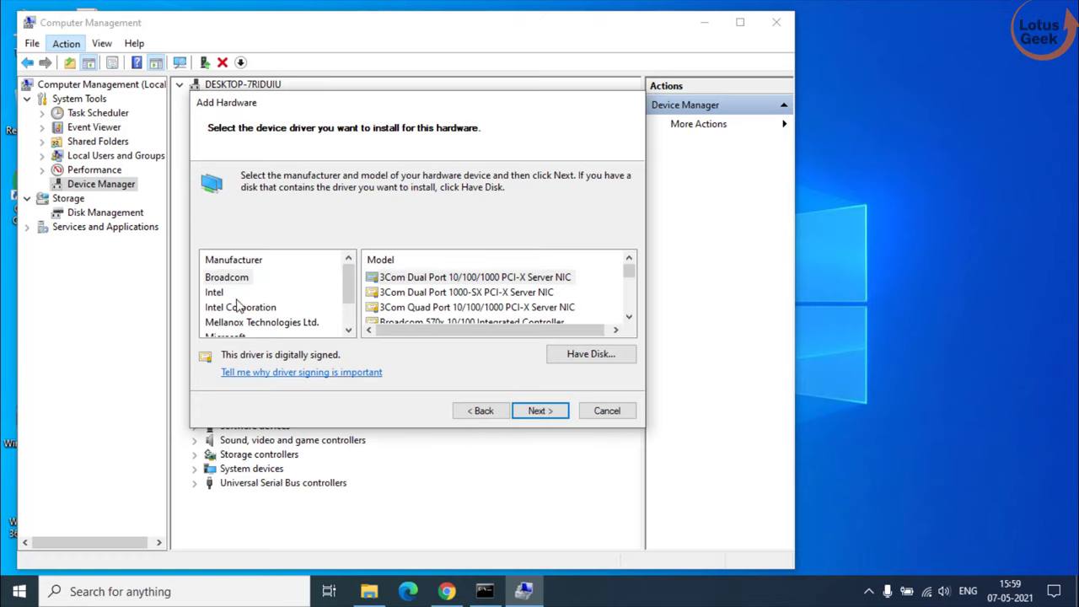
pyautogui.click(245, 334)
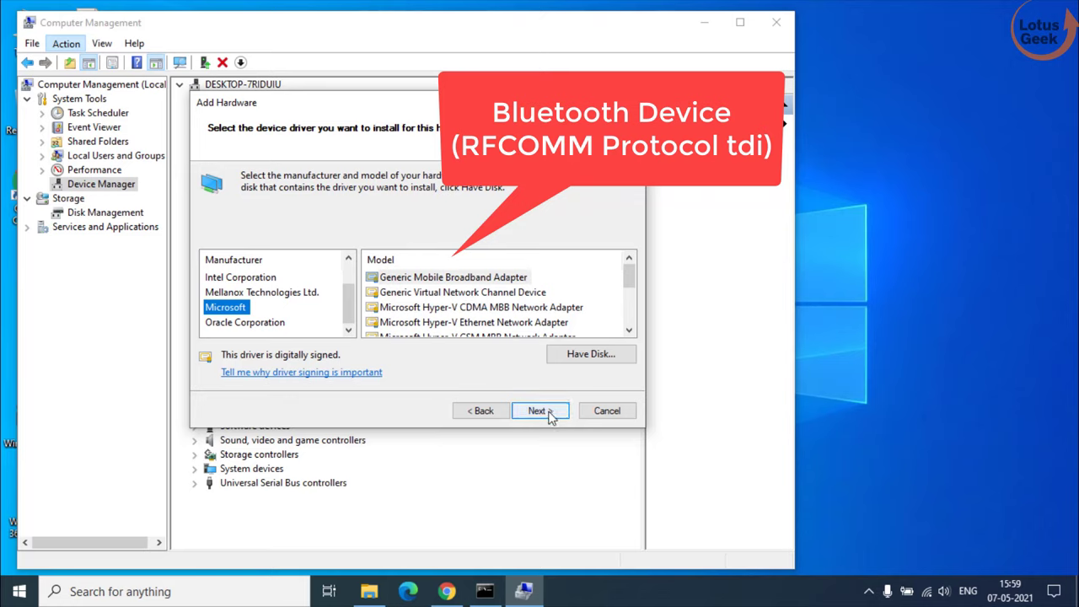
pyautogui.click(607, 410)
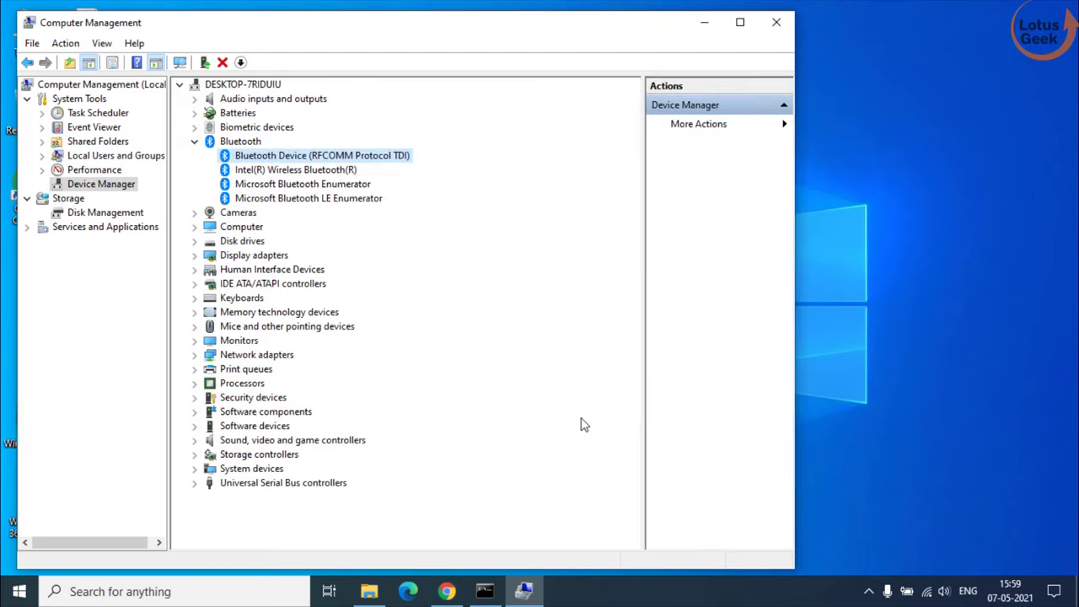
pyautogui.click(704, 22)
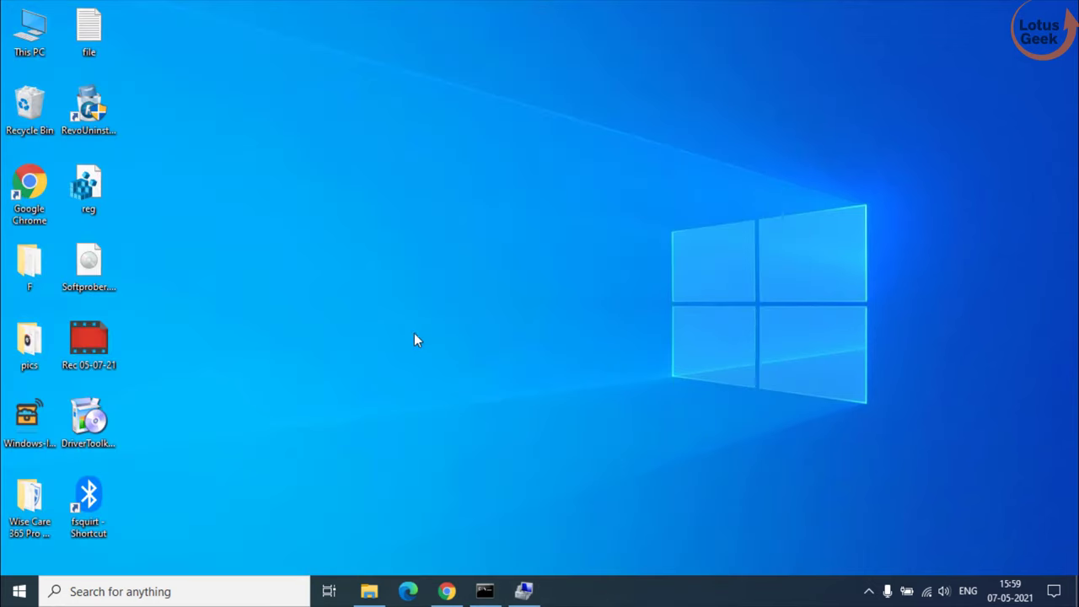
# Search Google in Chrome for 'bluetooth driver for intel'.
pyautogui.click(447, 591)
pyautogui.click(343, 44)
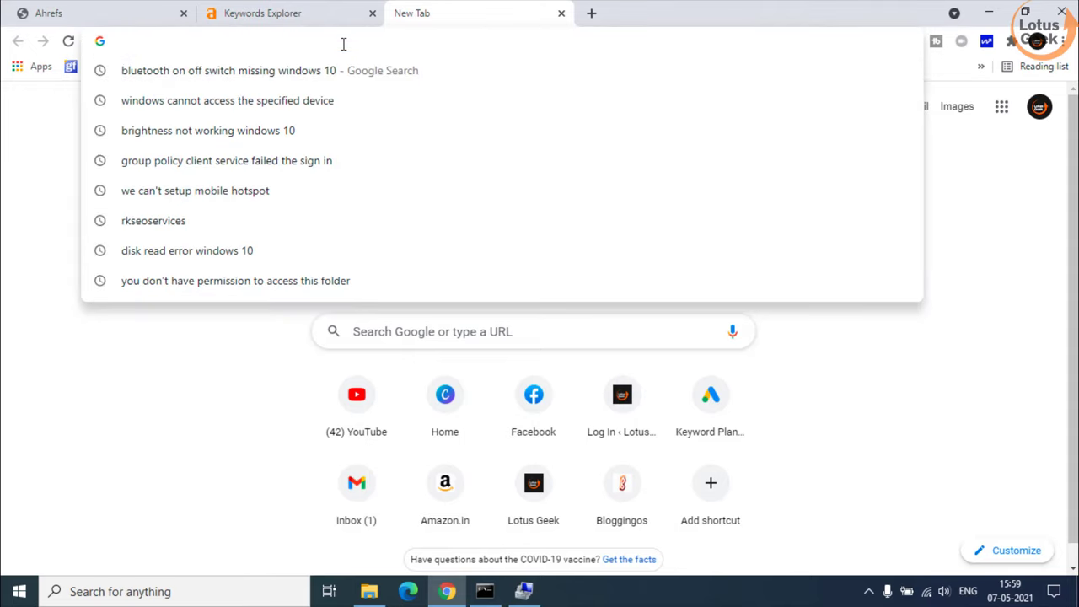
pyautogui.write('blue')
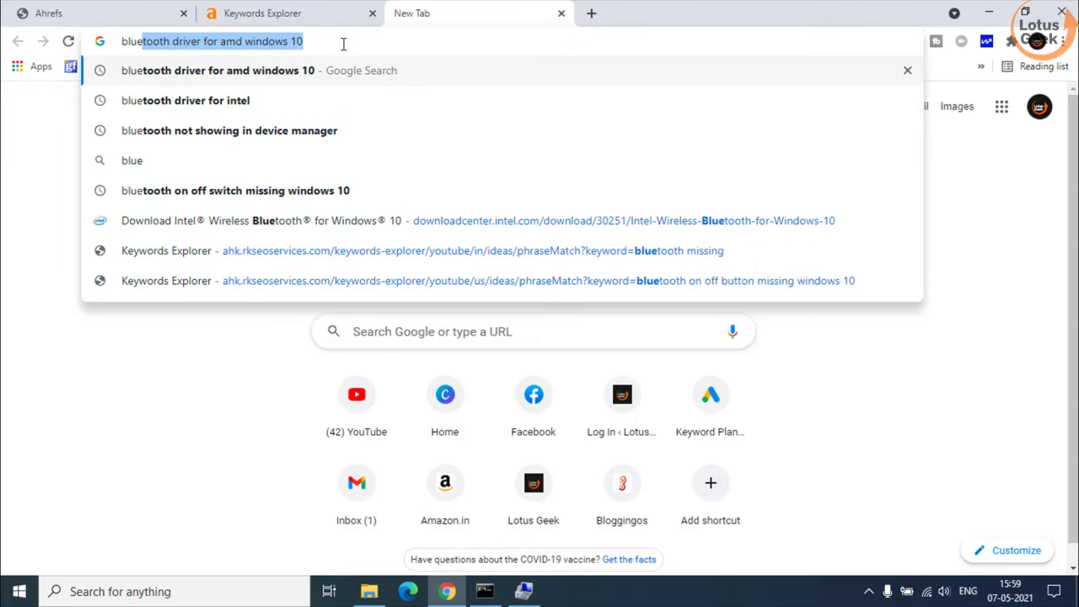
pyautogui.write('tooth driver ')
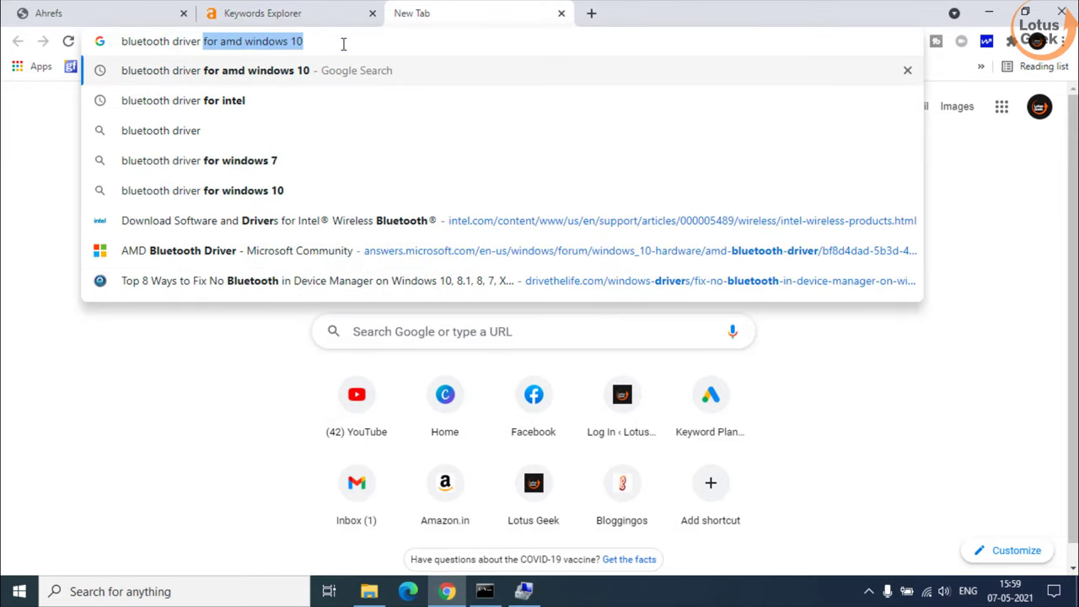
pyautogui.write('for intel')
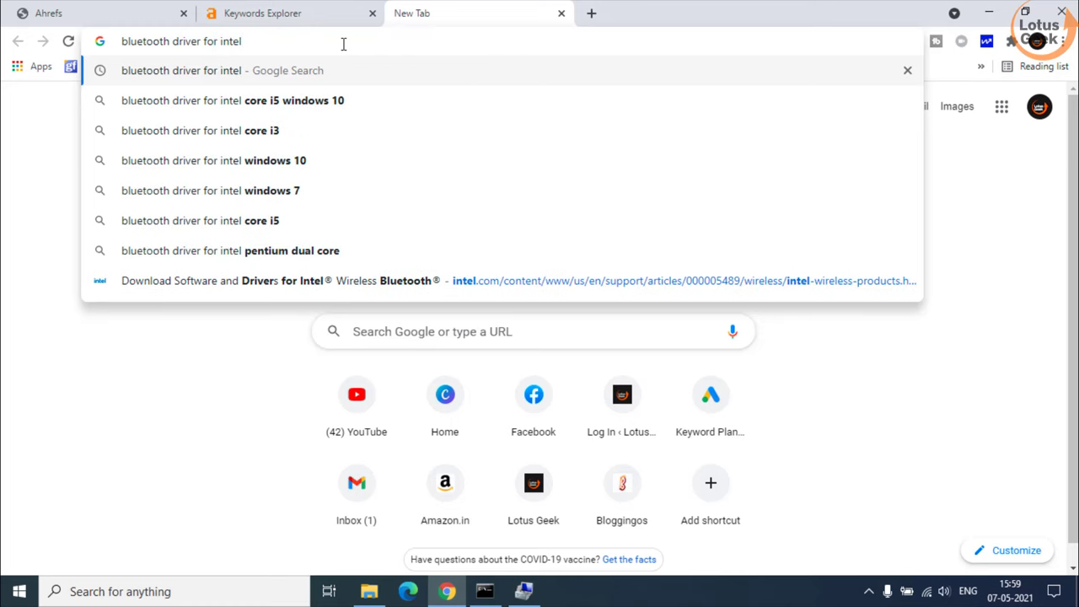
pyautogui.press('Return')
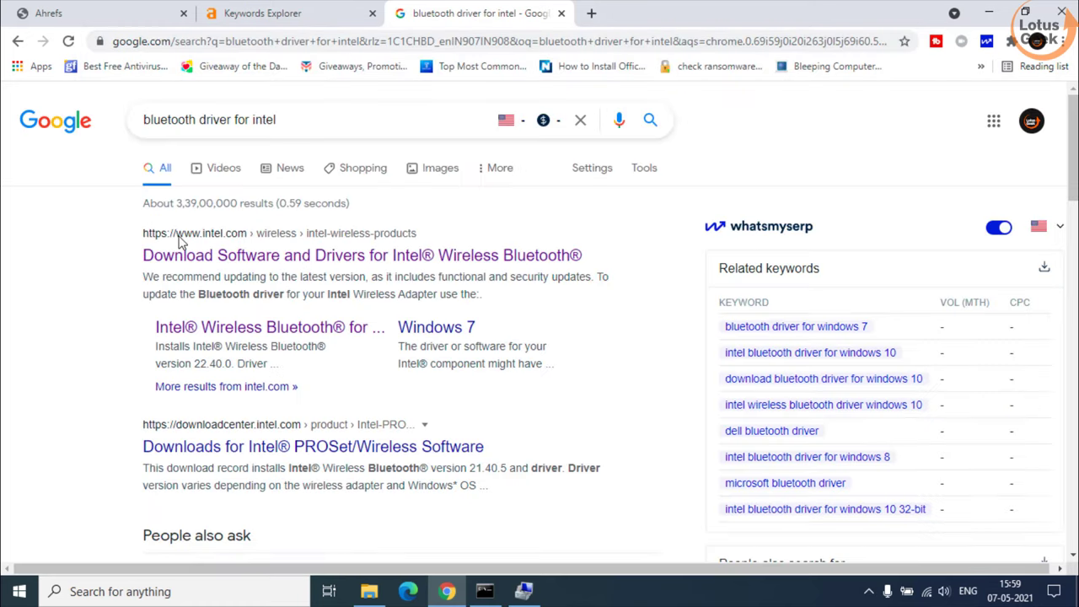
# Download BT_22.40.0_64_Win10.exe from Intel's page, accepting the licence, to the desktop.
pyautogui.click(264, 263)
pyautogui.scroll(-5, 421, 254)
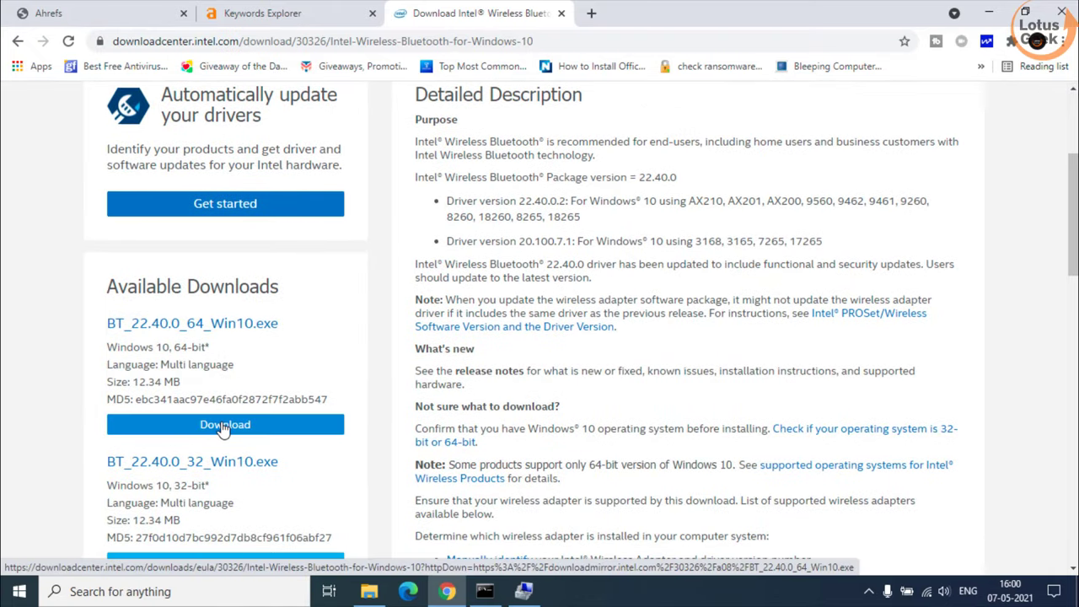
pyautogui.click(224, 357)
pyautogui.scroll(-3, 477, 457)
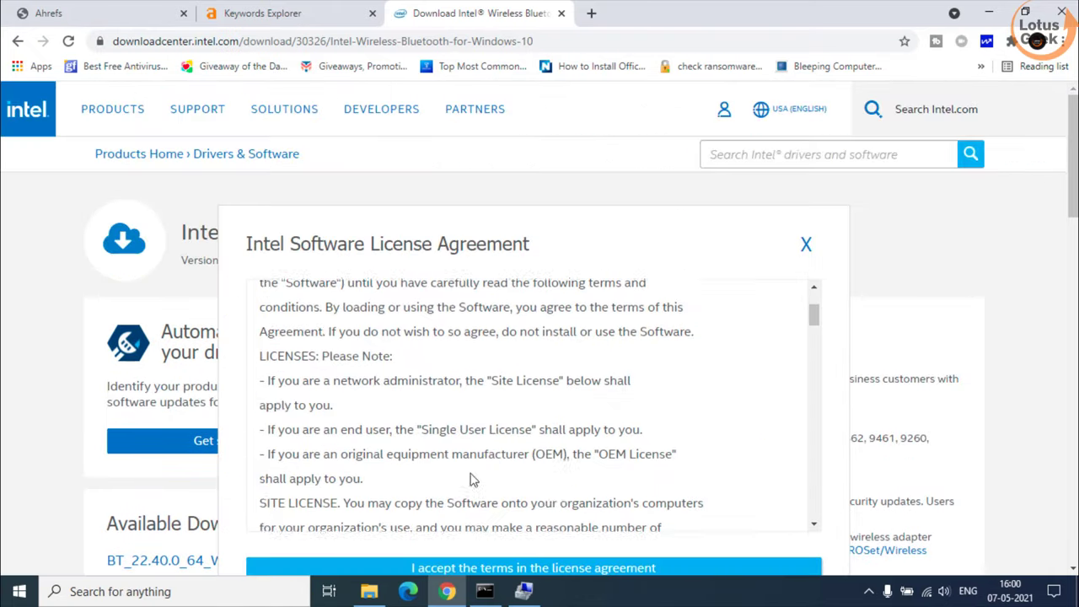
pyautogui.click(514, 567)
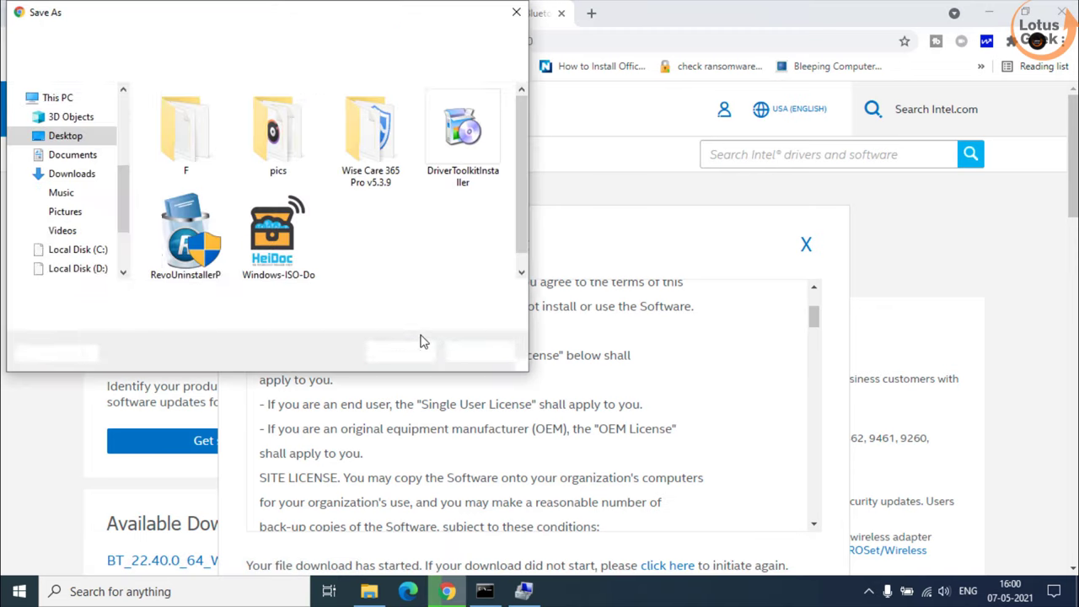
pyautogui.click(403, 354)
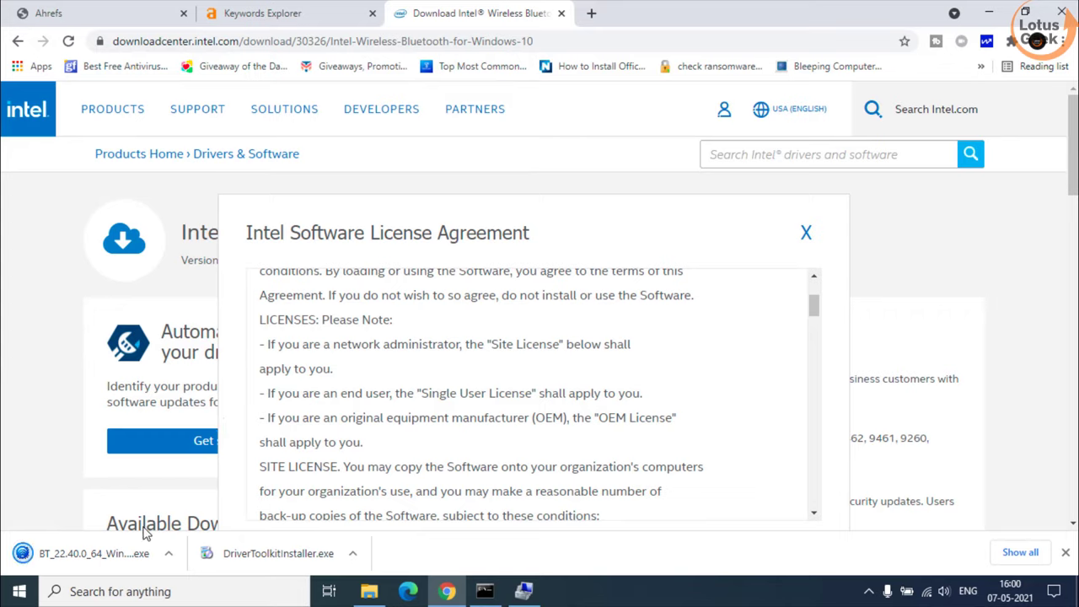
# Run the BT_22.40.0 installer, accept the licence, and install with the Complete setup type.
pyautogui.click(989, 13)
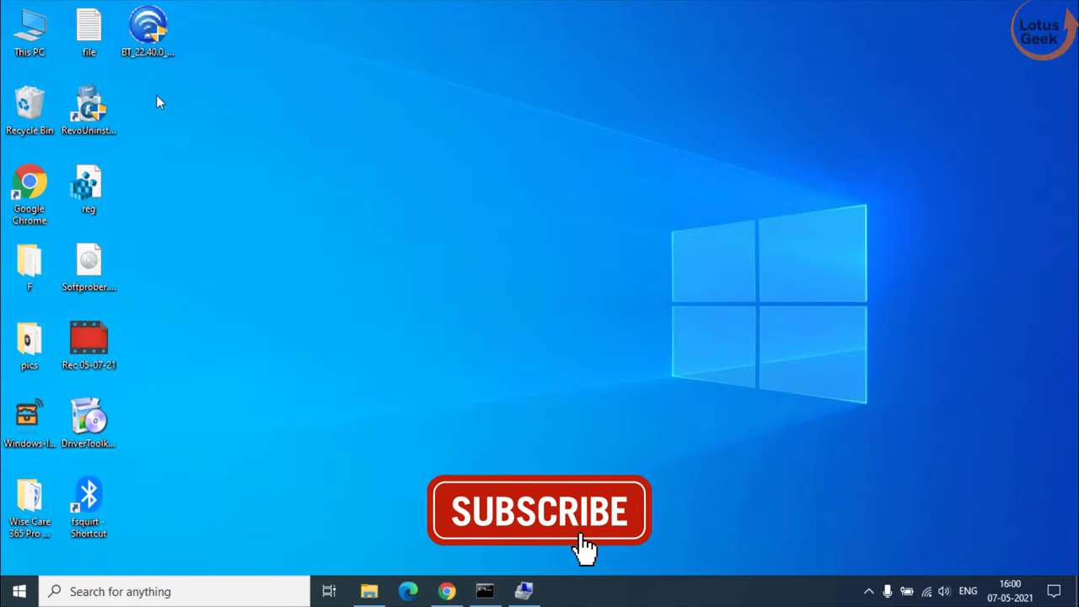
pyautogui.doubleClick(147, 34)
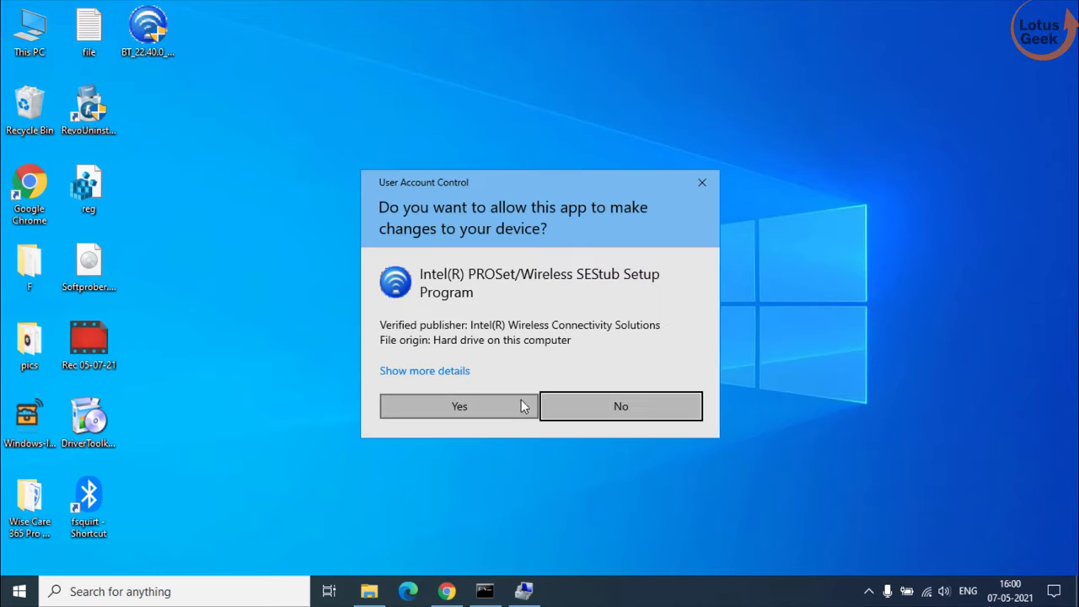
pyautogui.click(507, 412)
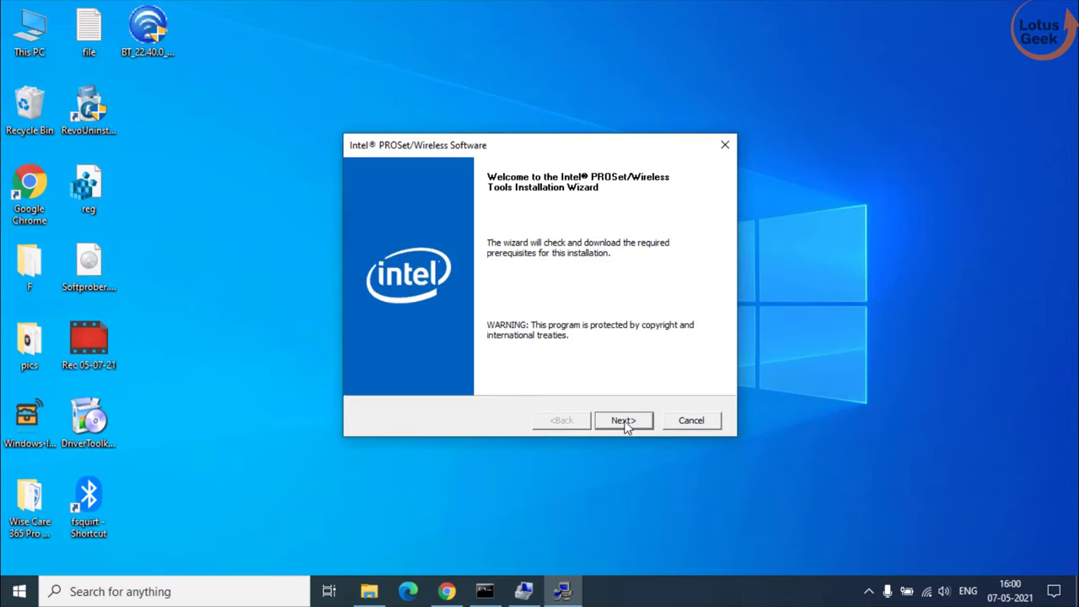
pyautogui.click(623, 420)
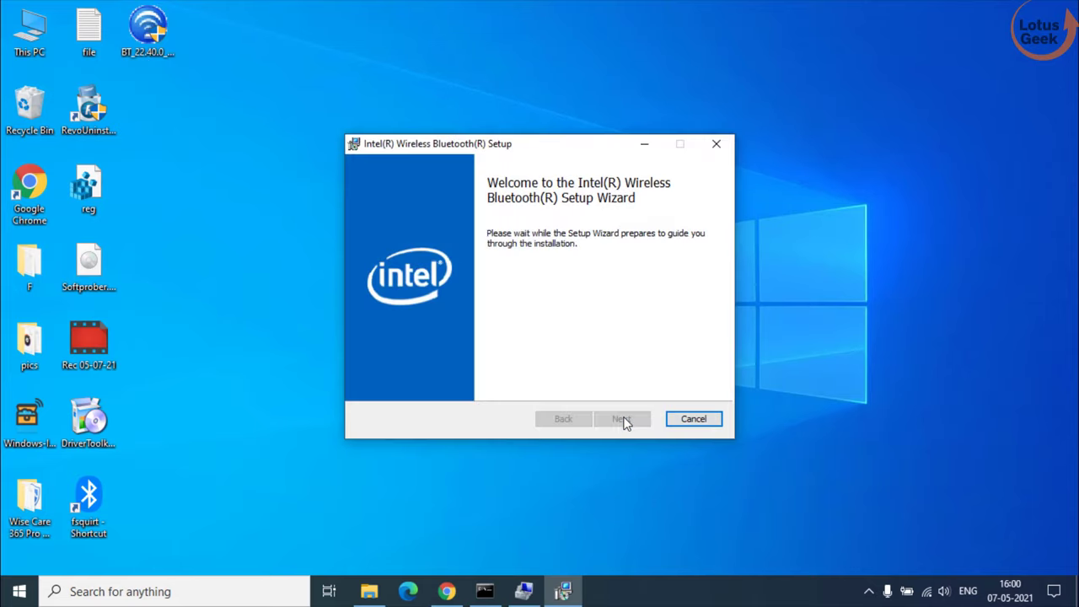
pyautogui.click(624, 420)
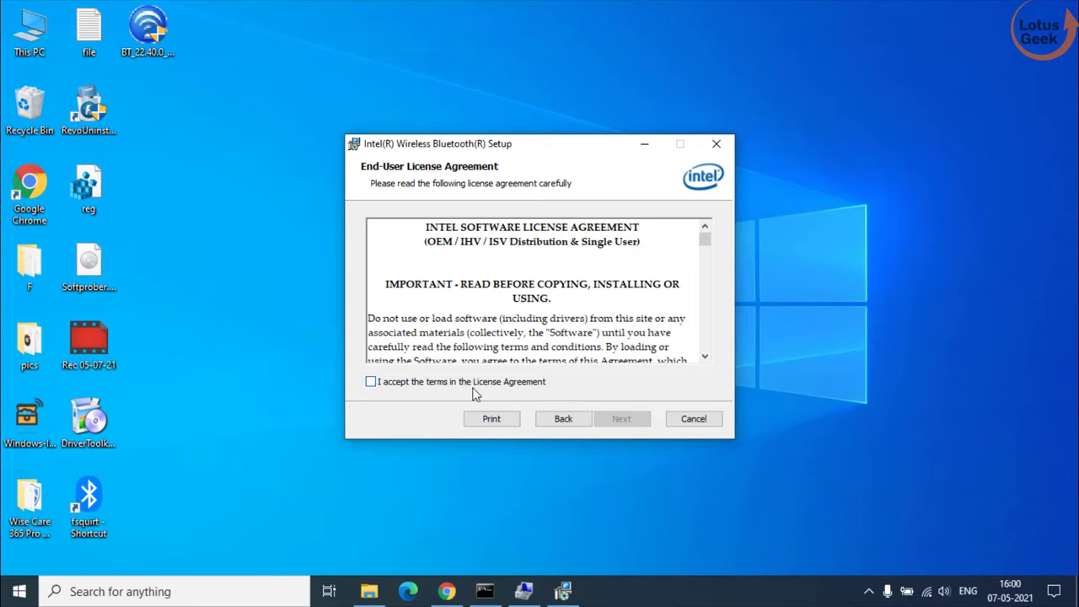
pyautogui.click(405, 383)
pyautogui.click(621, 419)
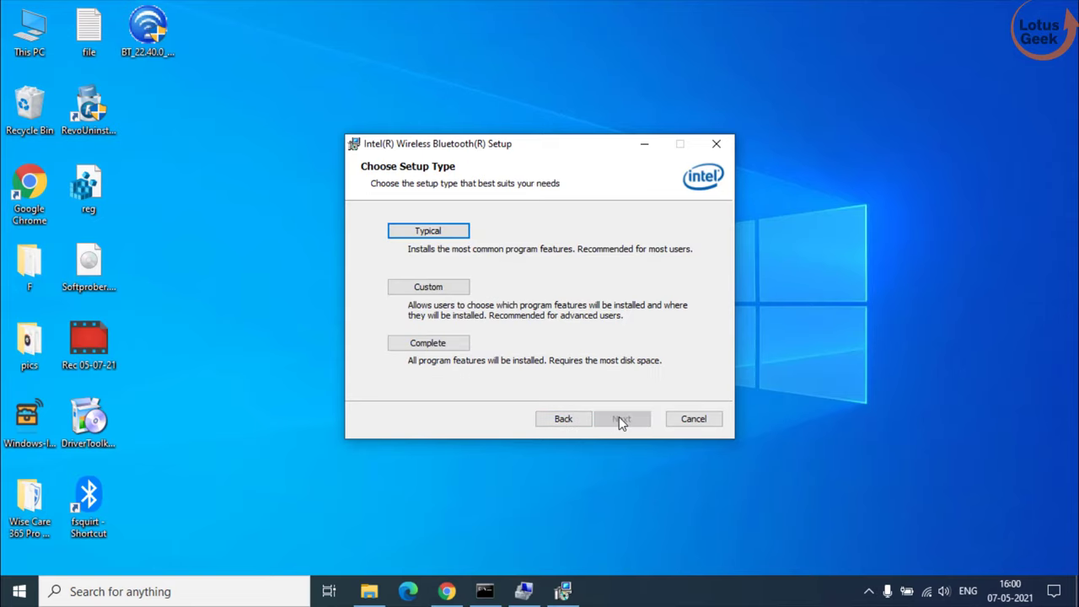
pyautogui.click(435, 348)
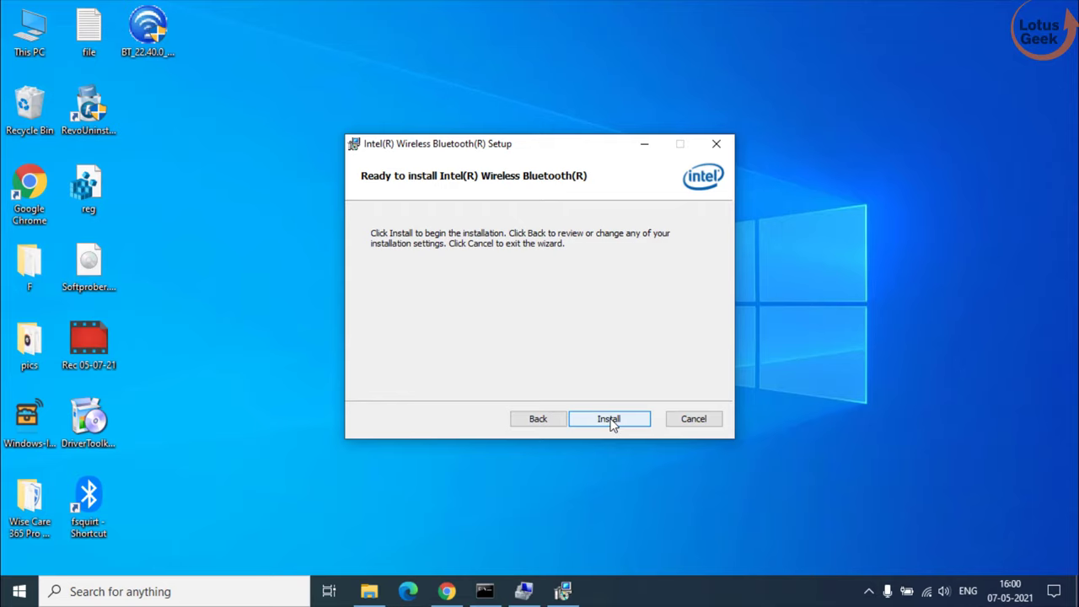
pyautogui.click(609, 419)
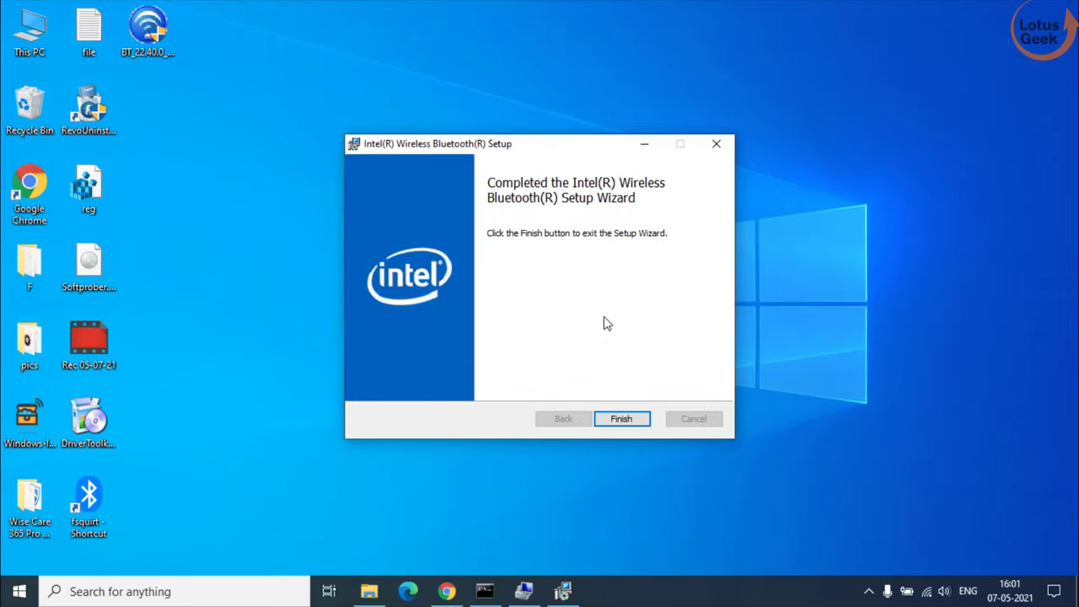
pyautogui.click(629, 419)
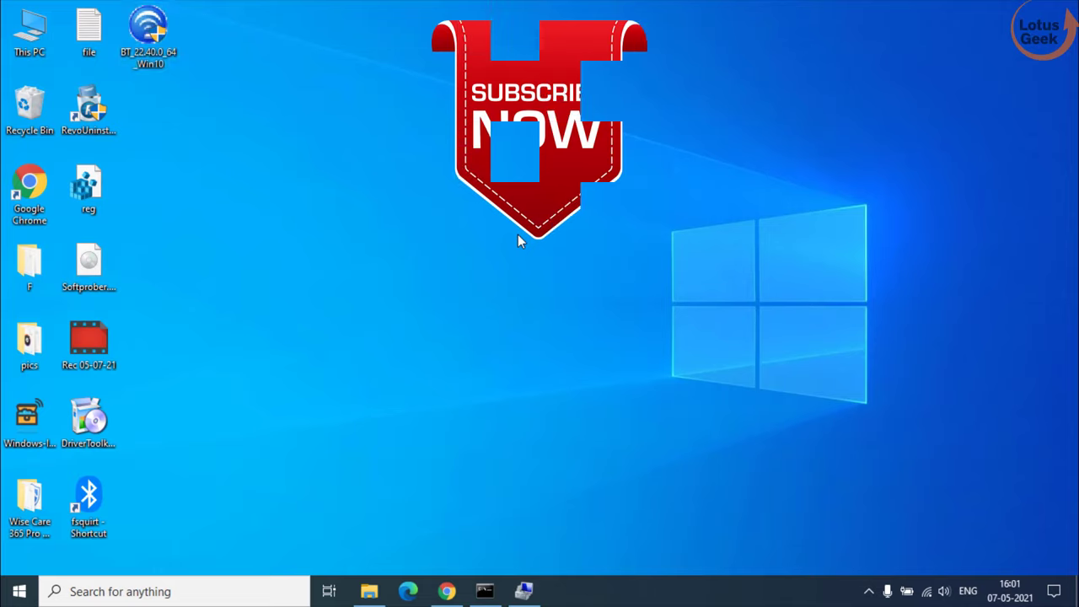